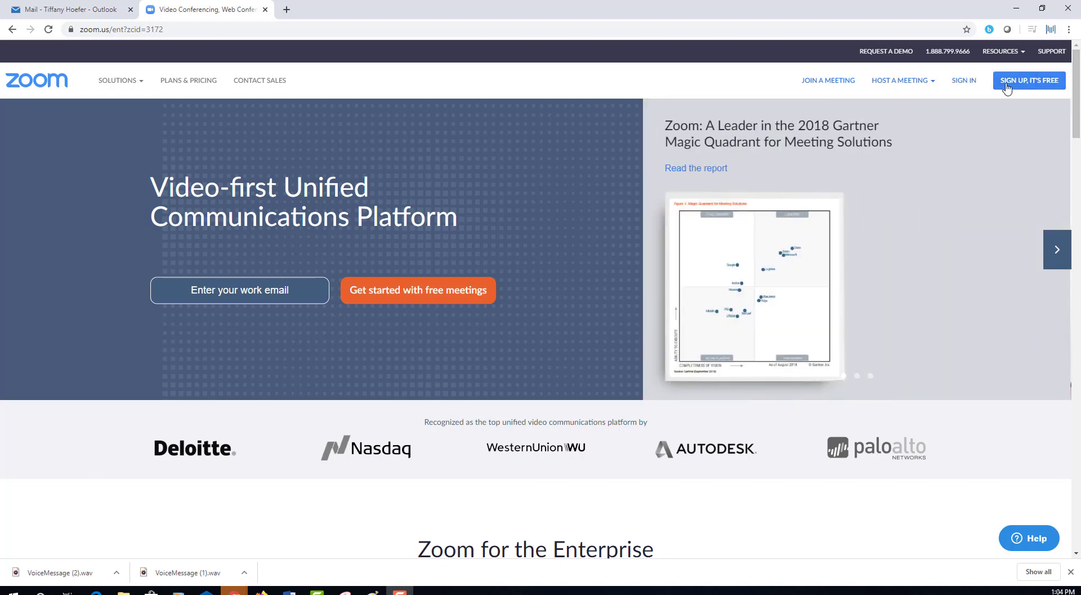
Sign in to the Zoom web portal using the browser's saved account credentials.
{"action": "left_click", "coordinate": [964, 82]}
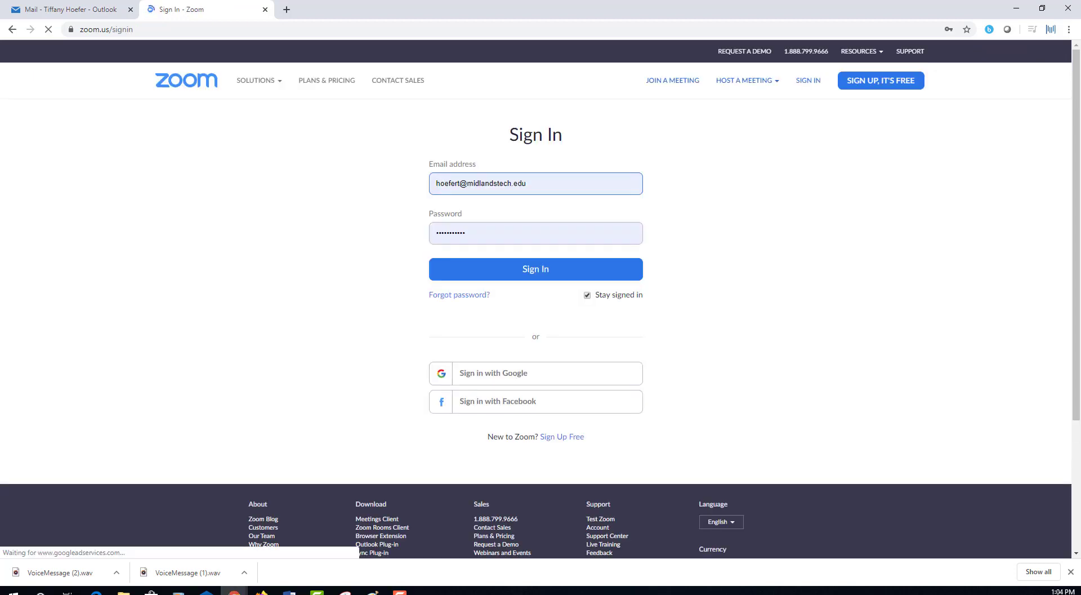
{"action": "left_click", "coordinate": [529, 275]}
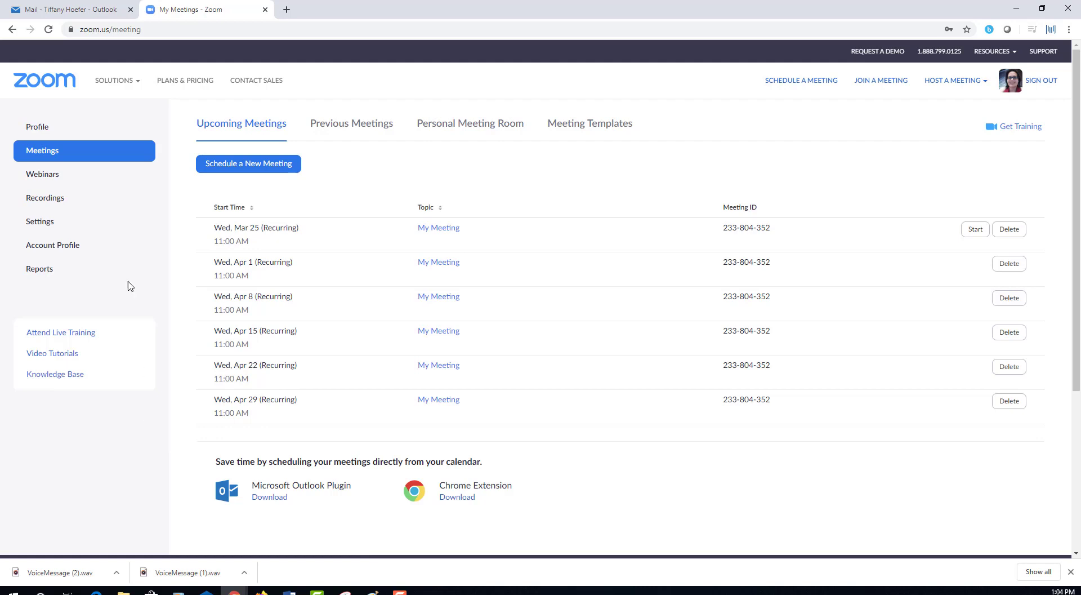
{"action": "left_click", "coordinate": [45, 152]}
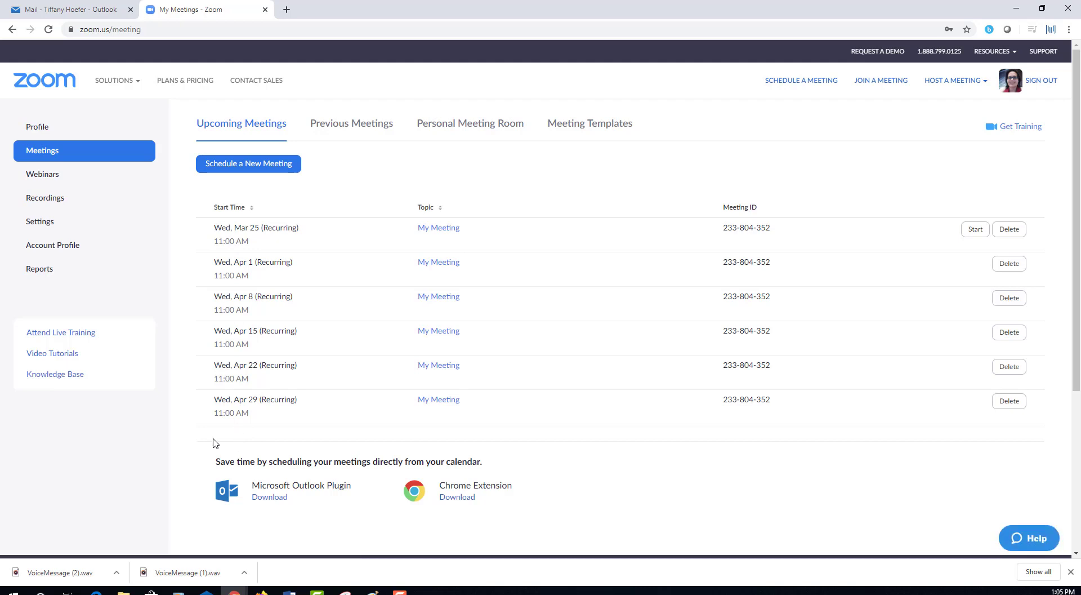
{"action": "left_click", "coordinate": [365, 129]}
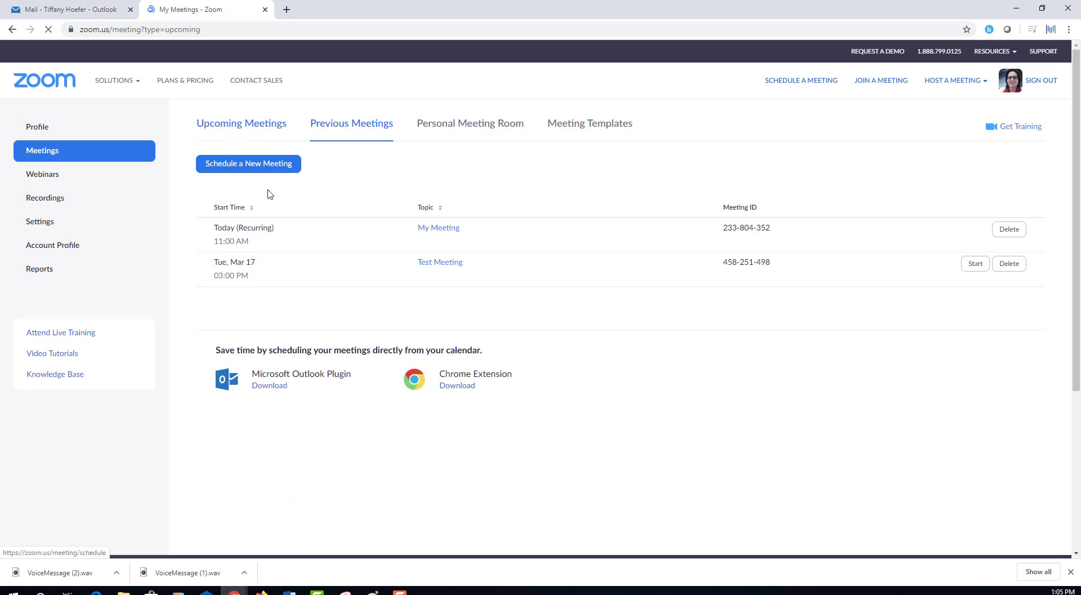
{"action": "left_click", "coordinate": [236, 134]}
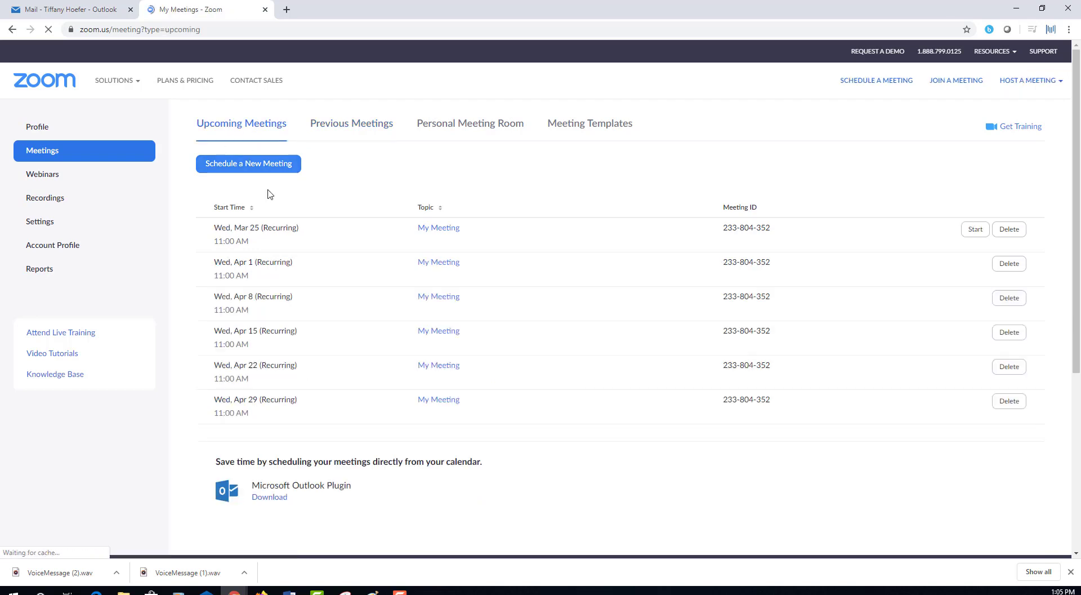
{"action": "left_click", "coordinate": [240, 169]}
Schedule a new meeting and replace the topic with 'Thursday Weekly Class Meeting'.
{"action": "left_click", "coordinate": [240, 169]}
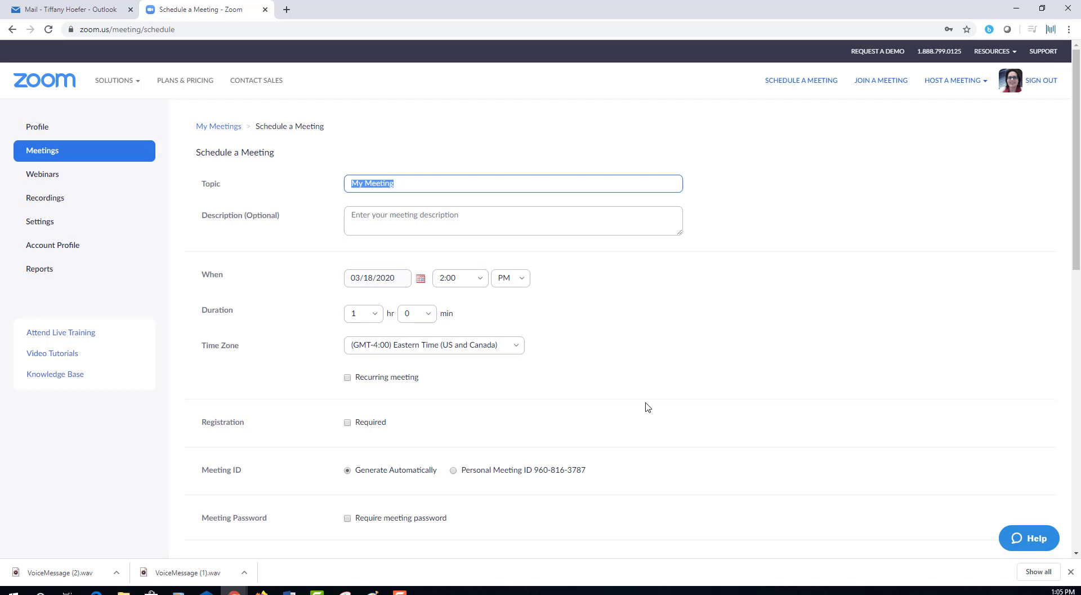
{"action": "type", "text": "Thursday Weekly Class Mee"}
{"action": "left_click", "coordinate": [380, 222]}
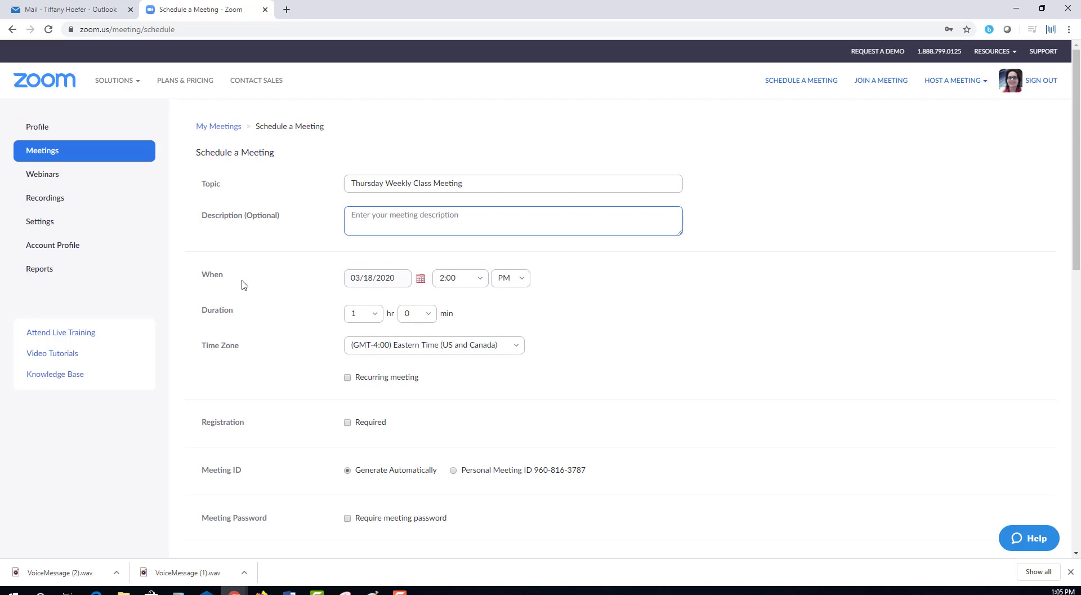
Set the meeting for March 20, 2020 at 2:00 PM, lasting 1 hour 15 minutes.
{"action": "left_click", "coordinate": [392, 283]}
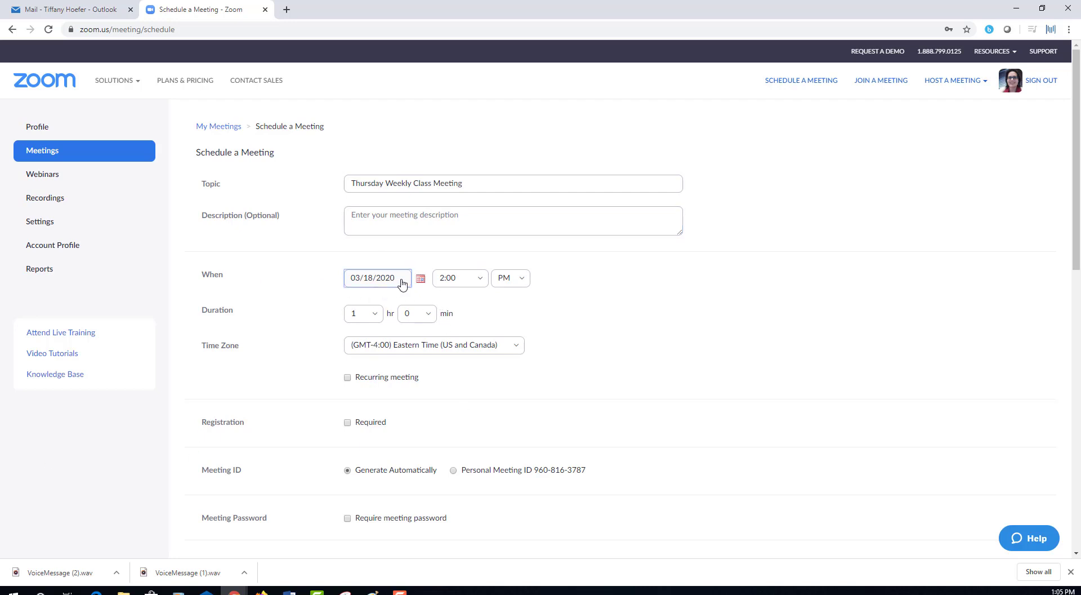
{"action": "left_click", "coordinate": [421, 280]}
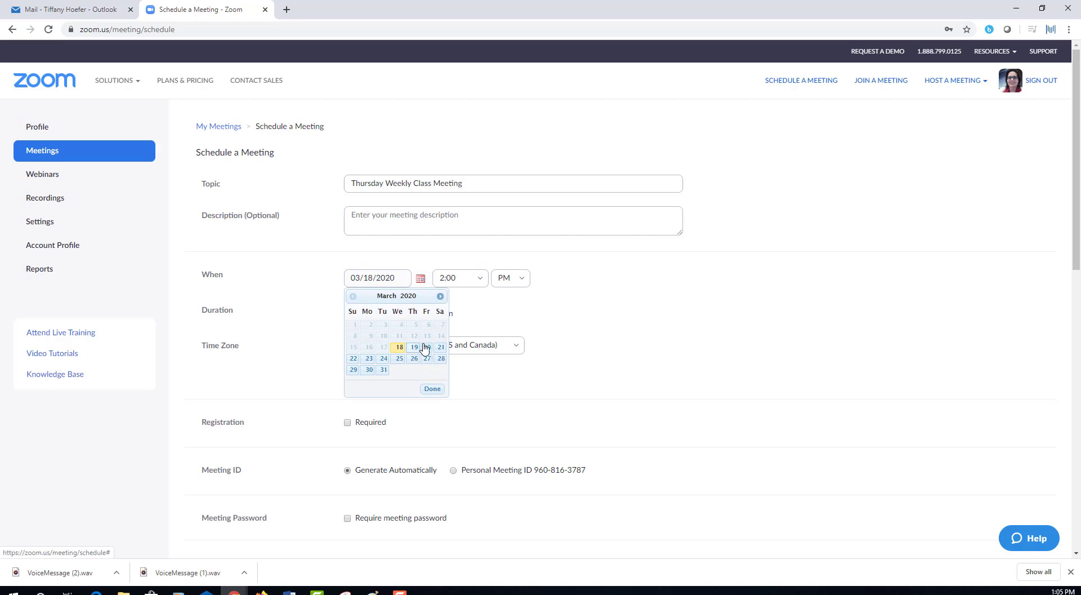
{"action": "left_click", "coordinate": [428, 347]}
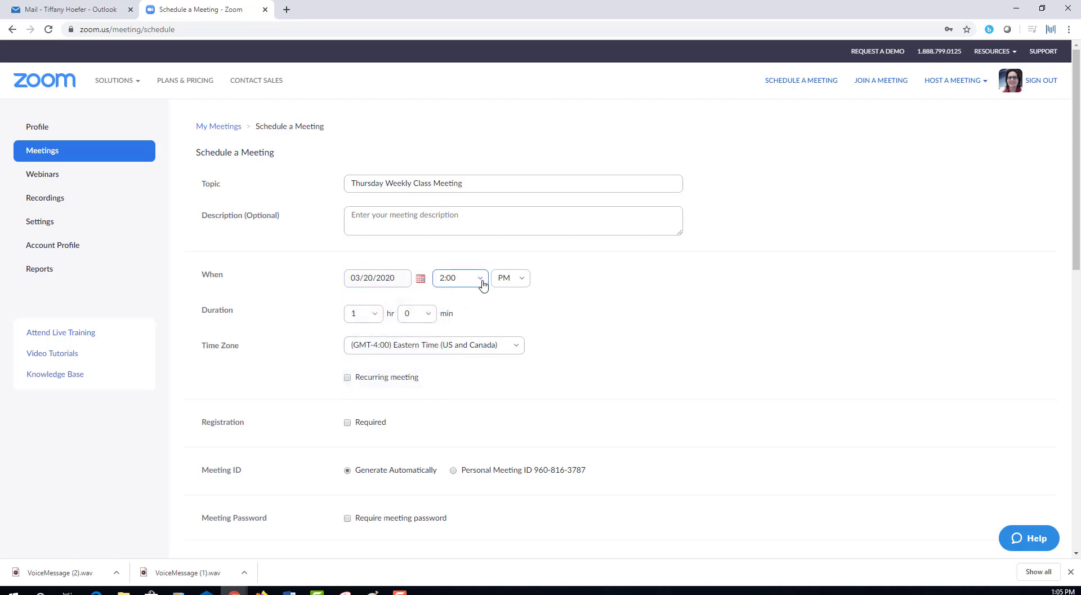
{"action": "left_click", "coordinate": [480, 283]}
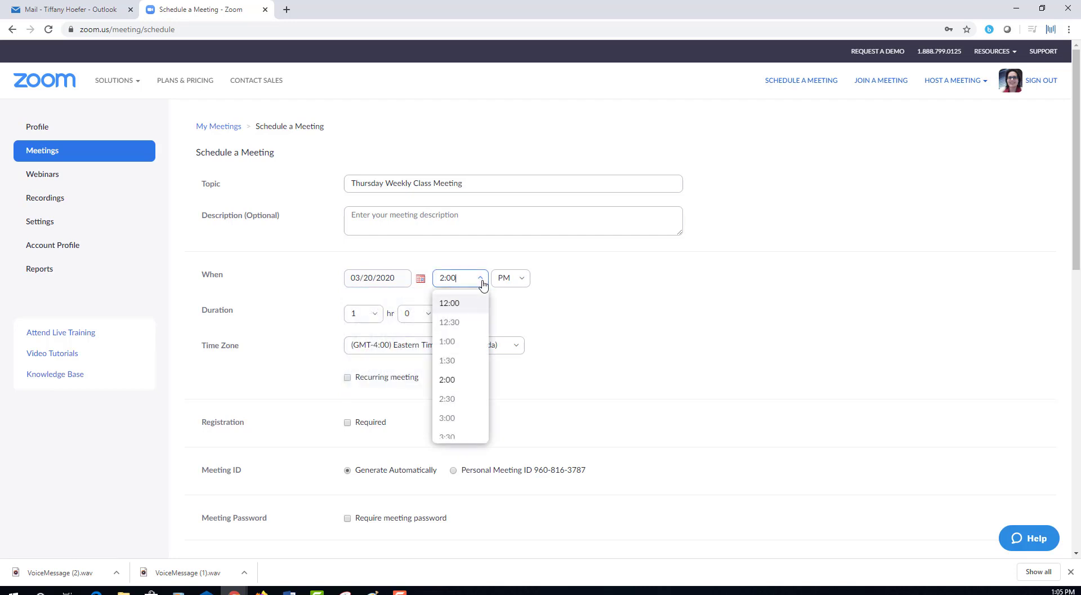
{"action": "left_click", "coordinate": [470, 386]}
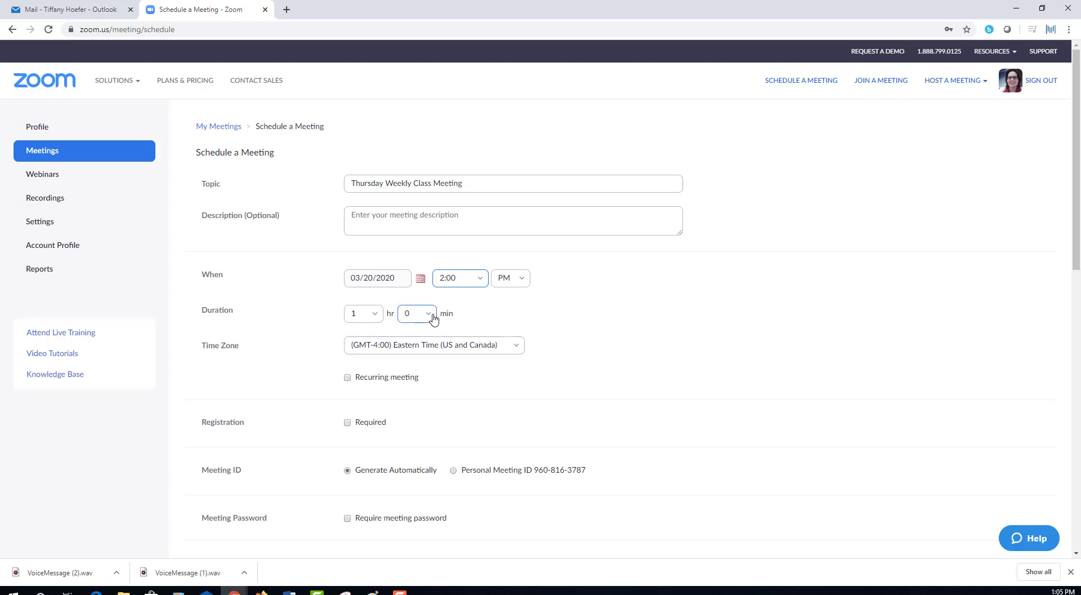
{"action": "left_click", "coordinate": [432, 315]}
{"action": "left_click", "coordinate": [423, 359]}
Make the meeting recurring weekly on Tuesday and Thursday only, dropping Friday.
{"action": "scroll", "coordinate": [743, 346], "scroll_direction": "down", "scroll_amount": 2}
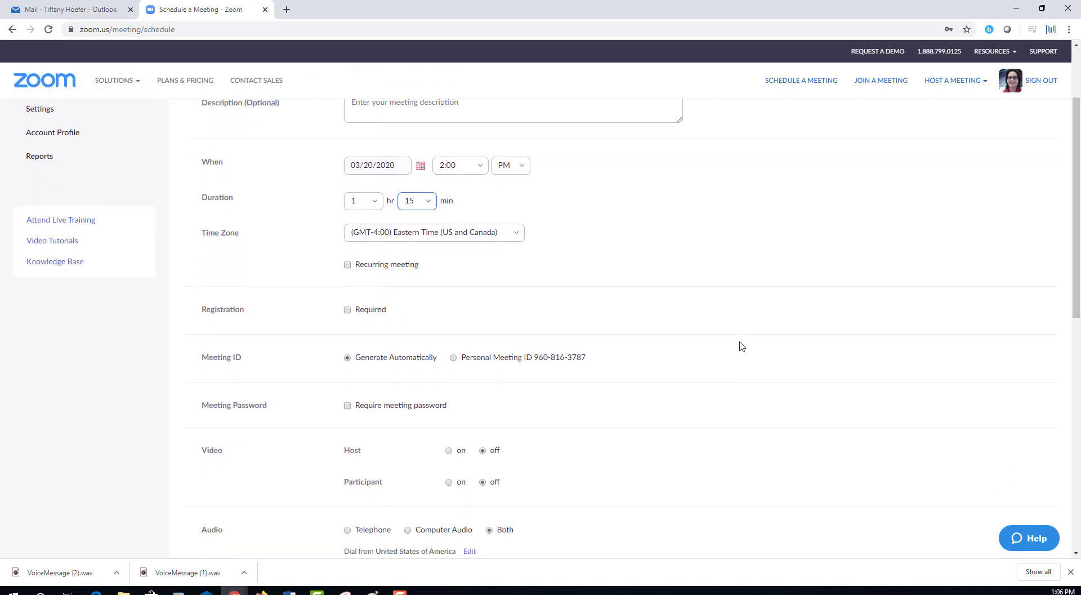
{"action": "left_click", "coordinate": [346, 266]}
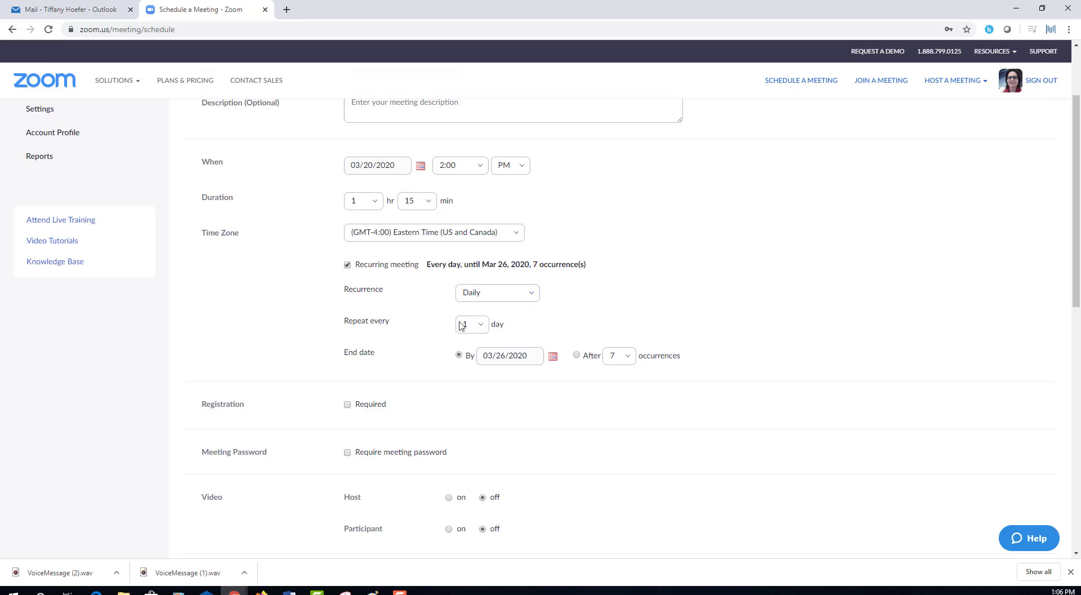
{"action": "left_click", "coordinate": [535, 293]}
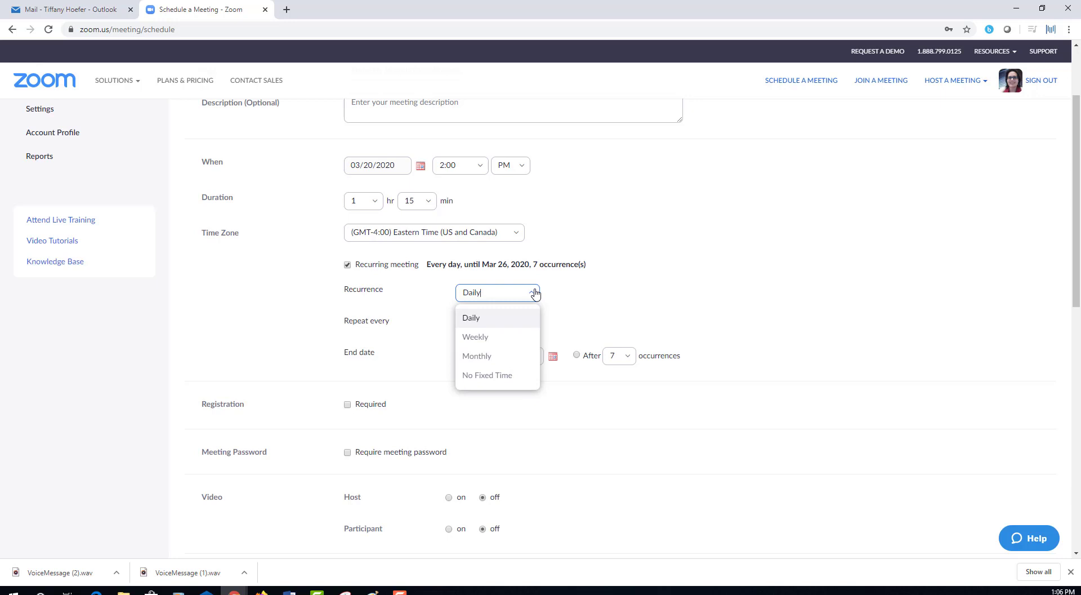
{"action": "left_click", "coordinate": [535, 293]}
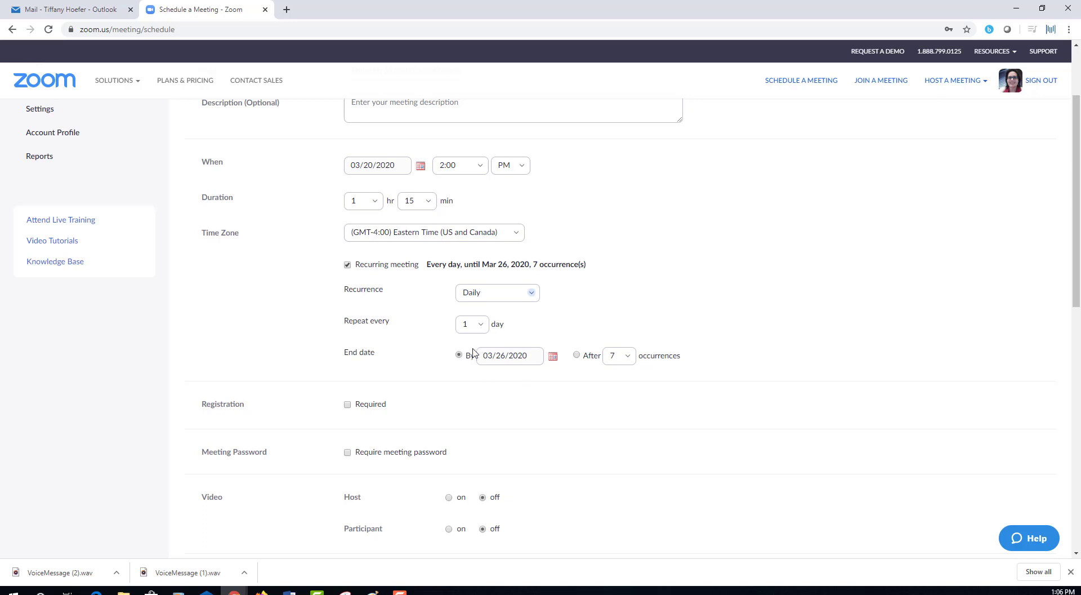
{"action": "left_click", "coordinate": [632, 360]}
{"action": "left_click", "coordinate": [530, 293]}
{"action": "left_click", "coordinate": [520, 340]}
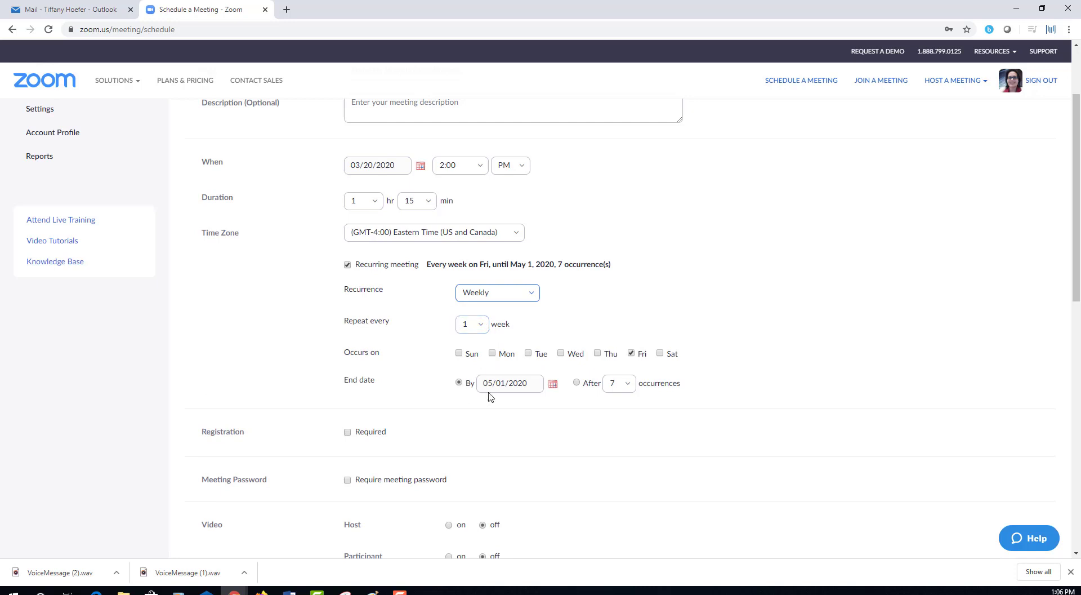
{"action": "left_click", "coordinate": [529, 354]}
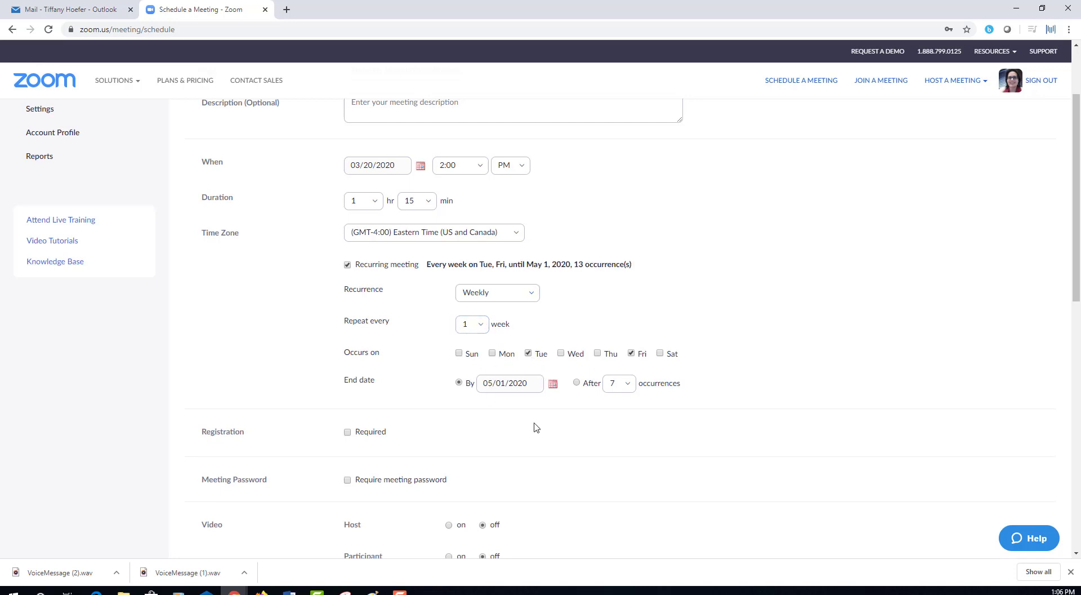
{"action": "left_click", "coordinate": [598, 353]}
{"action": "left_click", "coordinate": [631, 353]}
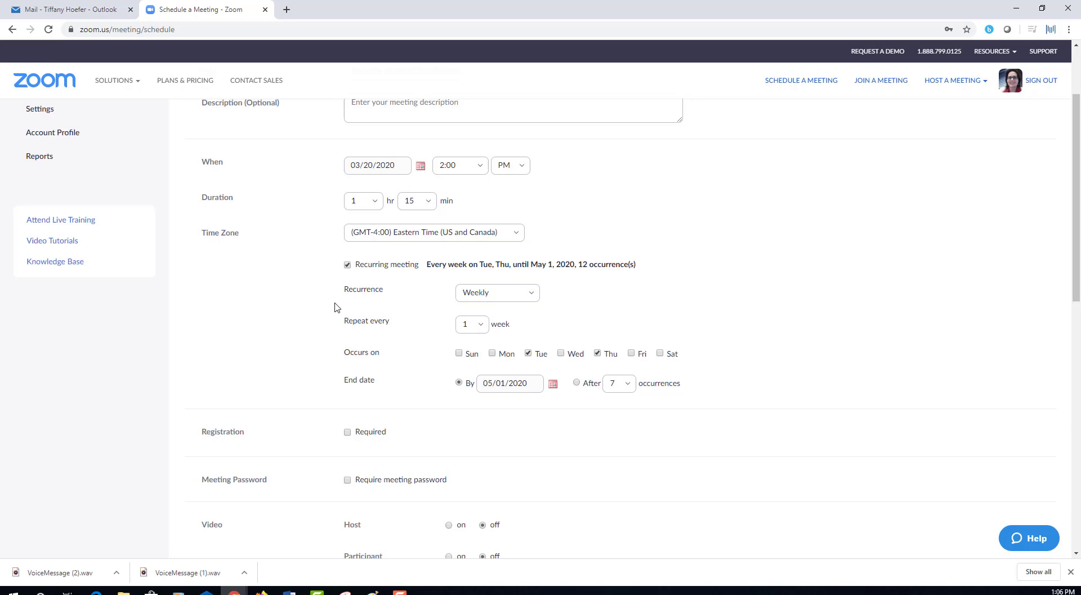
Enable automatic recording of the meeting, saved on the local computer.
{"action": "scroll", "coordinate": [323, 325], "scroll_direction": "down", "scroll_amount": 3}
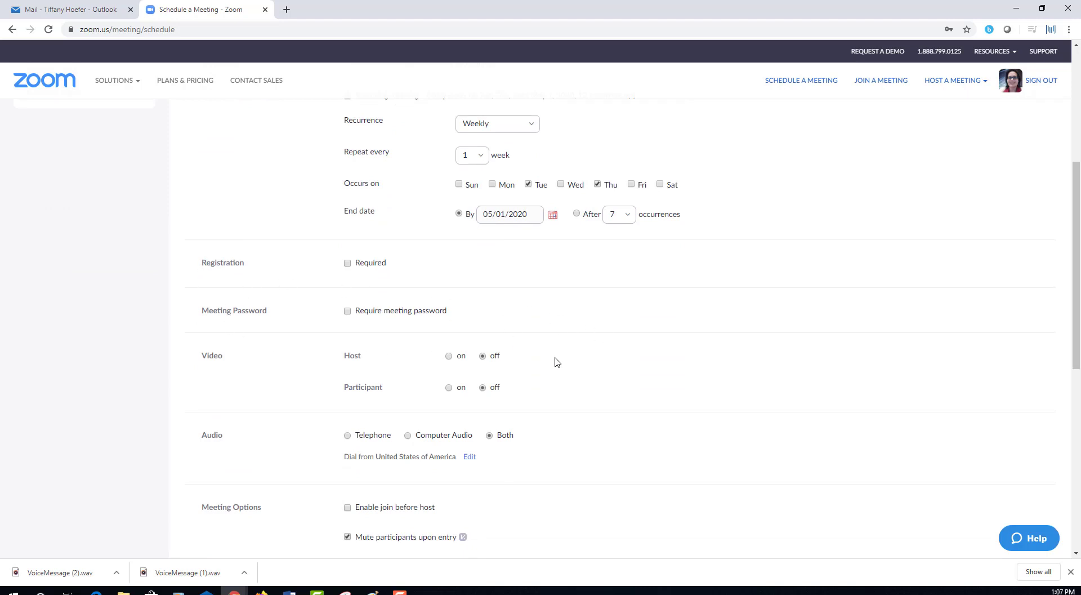
{"action": "scroll", "coordinate": [707, 448], "scroll_direction": "down", "scroll_amount": 2}
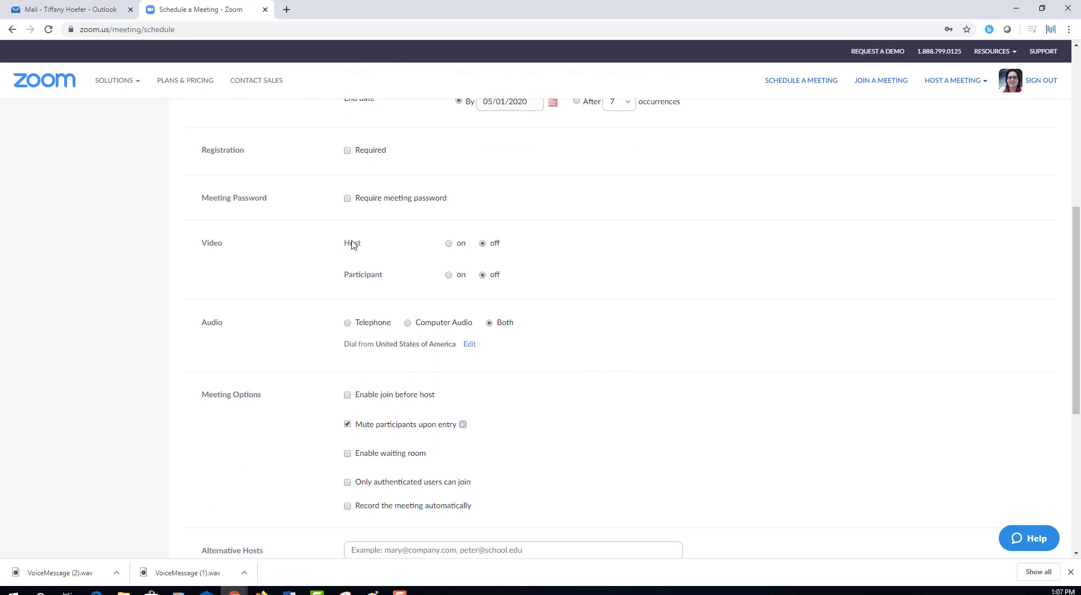
{"action": "mouse_move", "coordinate": [353, 244]}
{"action": "scroll", "coordinate": [664, 394], "scroll_direction": "down", "scroll_amount": 2}
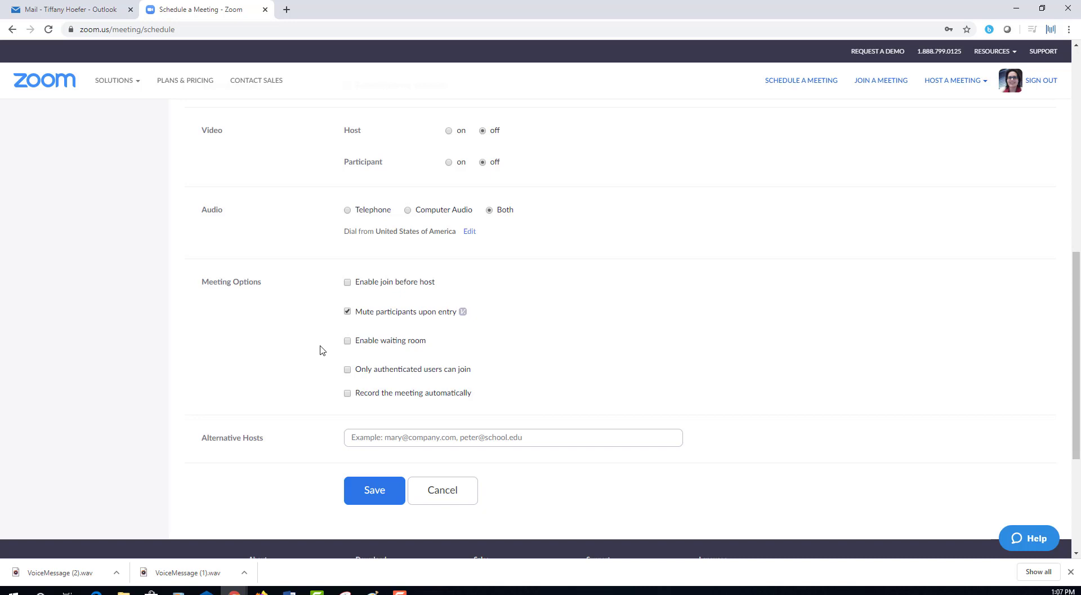
{"action": "left_click", "coordinate": [349, 393]}
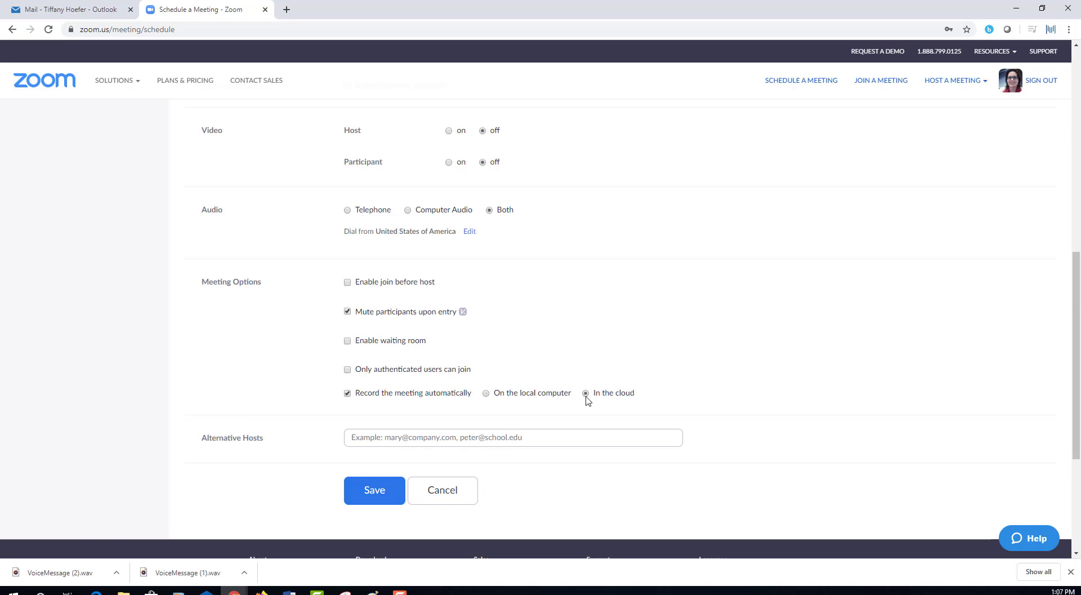
{"action": "left_click", "coordinate": [486, 394]}
Save the scheduled meeting and copy its join URL.
{"action": "left_click", "coordinate": [371, 499]}
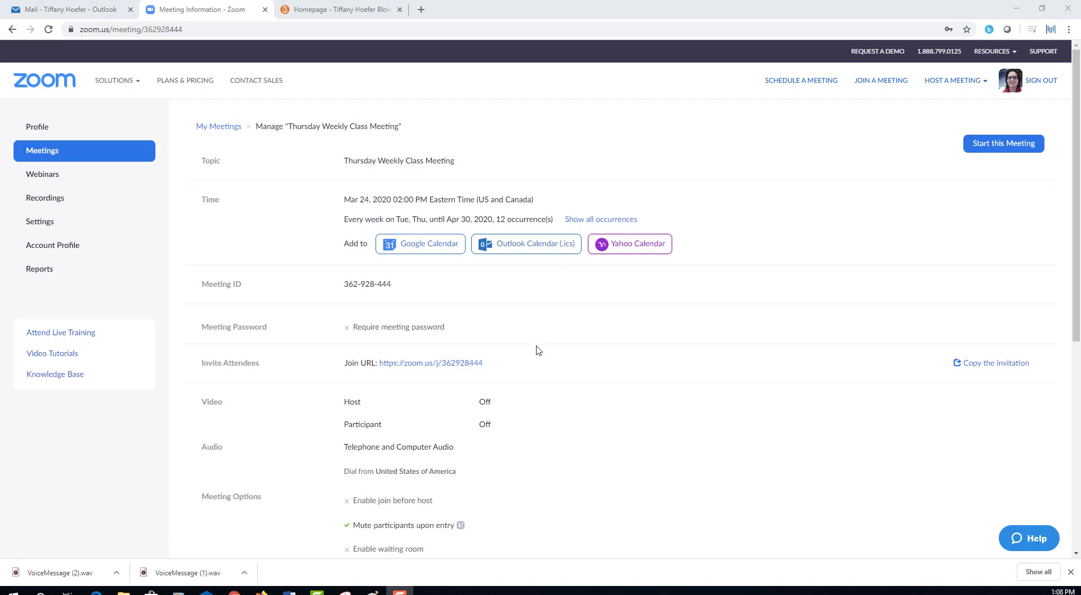
{"action": "left_click_drag", "start_coordinate": [486, 369], "coordinate": [383, 377]}
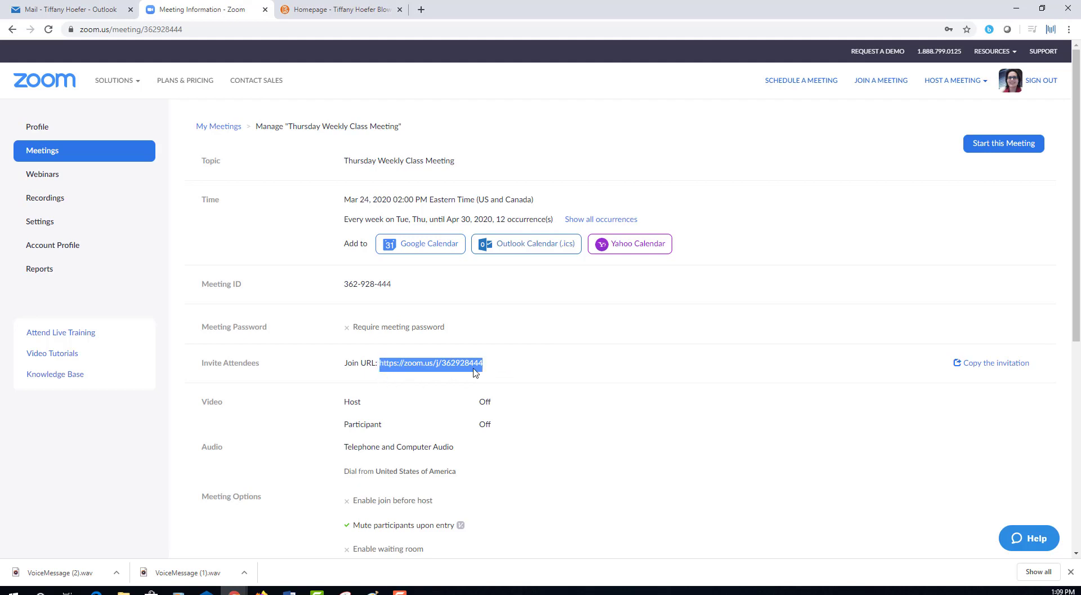
{"action": "right_click", "coordinate": [474, 372]}
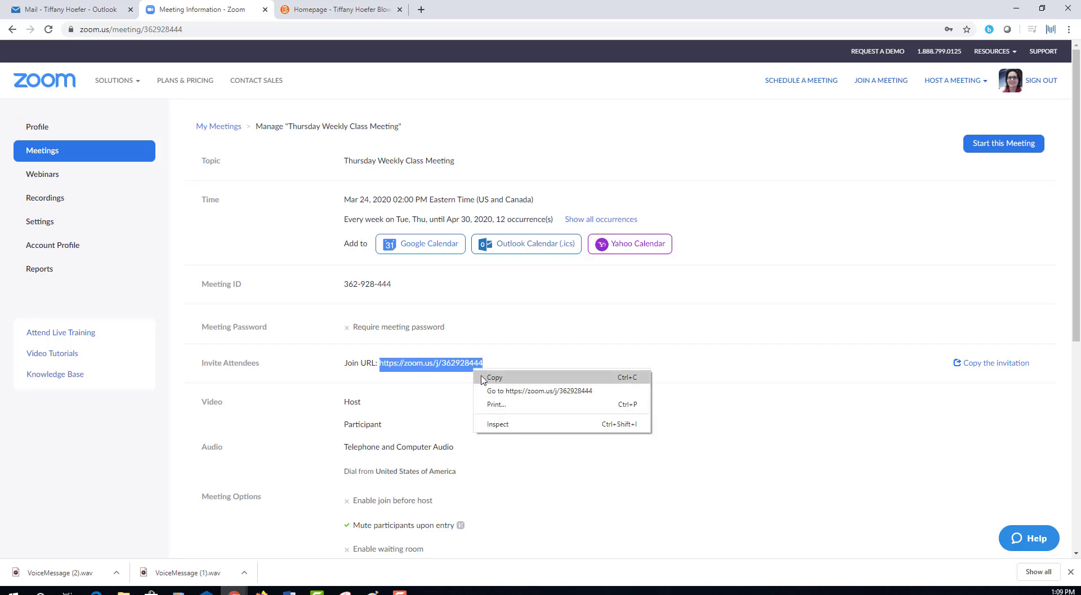
{"action": "left_click", "coordinate": [485, 376]}
Dismiss the link menu and switch to the D2L course tab.
{"action": "left_click", "coordinate": [618, 369]}
{"action": "right_click", "coordinate": [446, 365]}
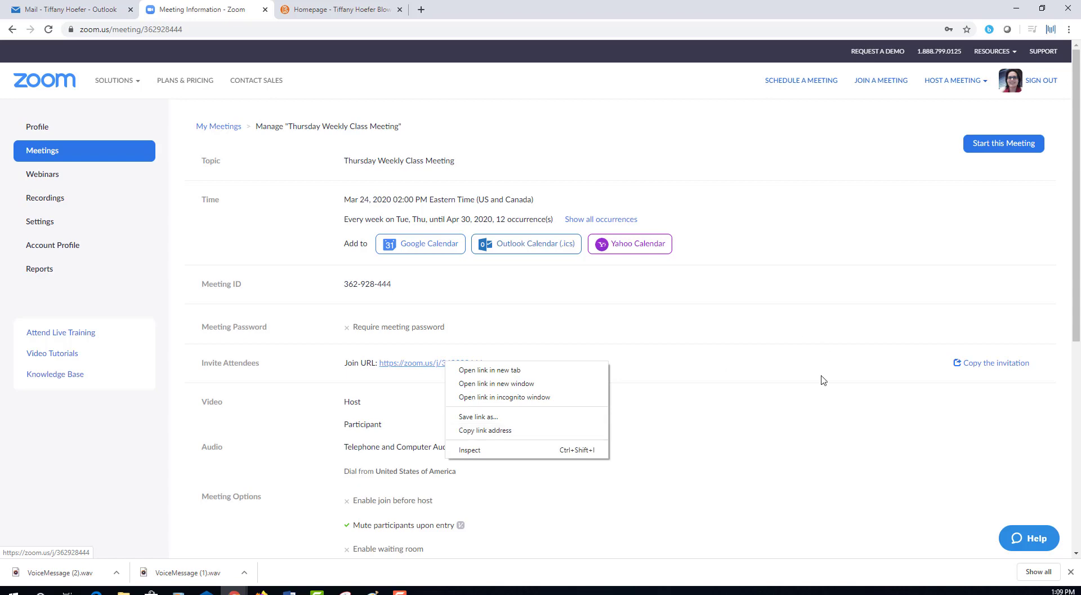
{"action": "left_click", "coordinate": [735, 365]}
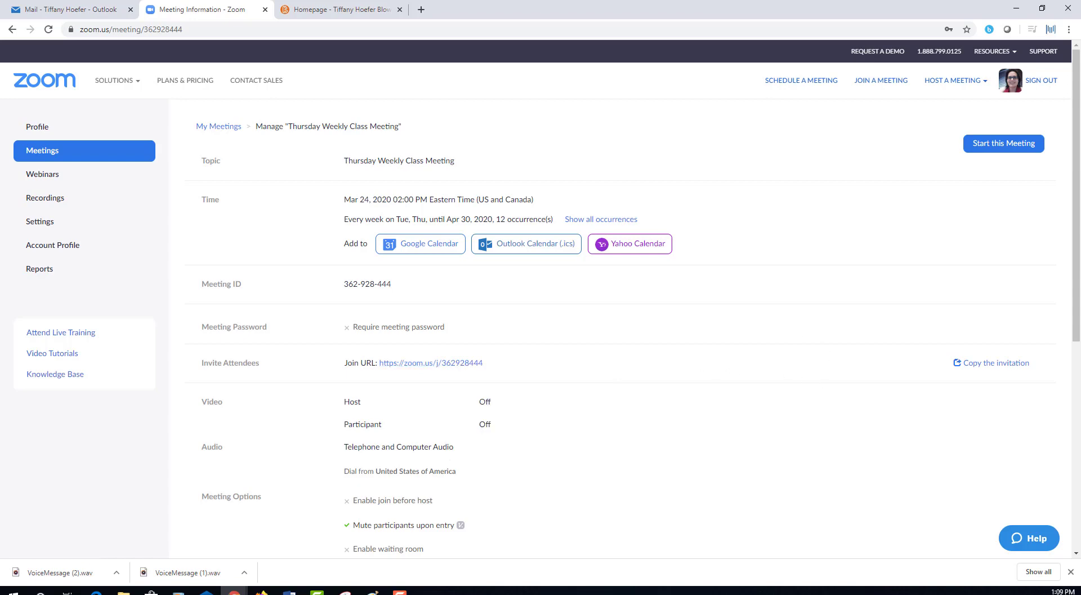
{"action": "key", "text": "ctrl+Tab"}
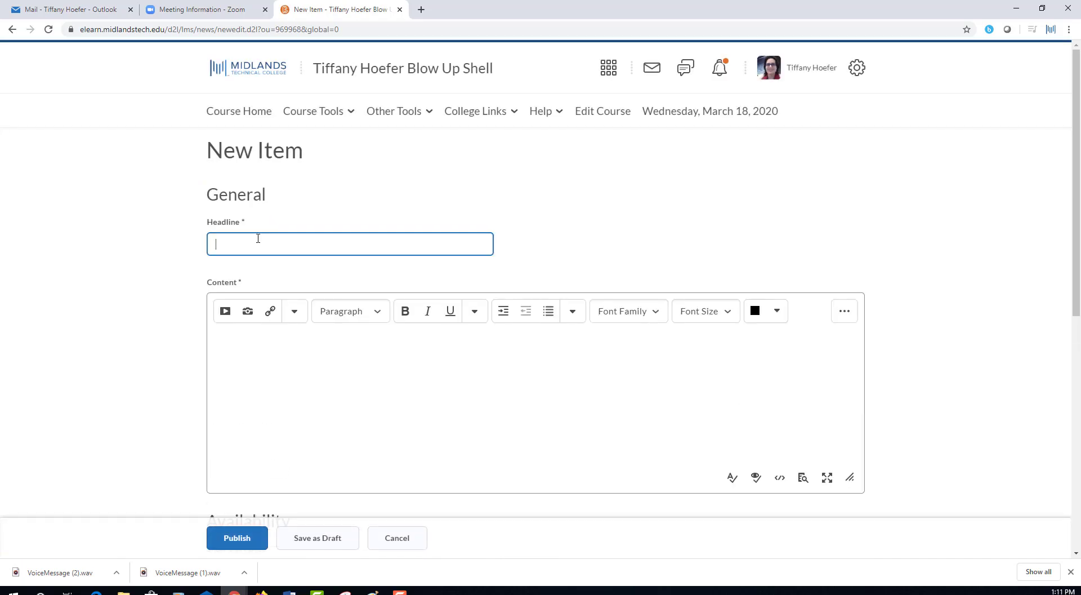
Enter the headline 'We're now meeting online' and begin the message with 'Our'.
{"action": "type", "text": "We're now meeting online"}
{"action": "left_click", "coordinate": [279, 403]}
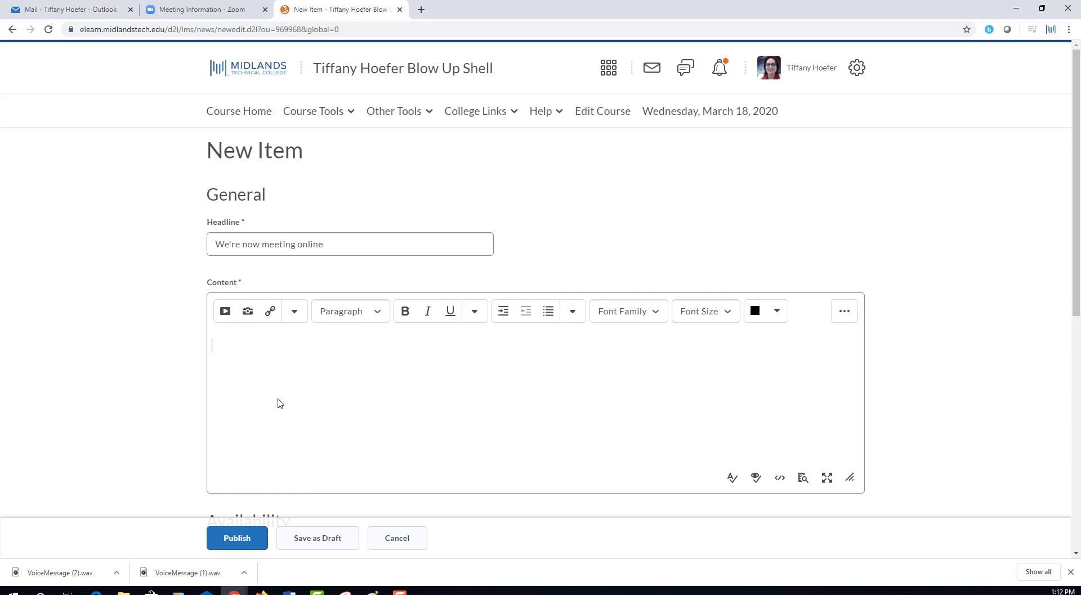
{"action": "type", "text": "Our a"}
Insert a 'Classroom link/meeting space' hyperlink pointing to the pasted Zoom join URL.
{"action": "left_click", "coordinate": [224, 317]}
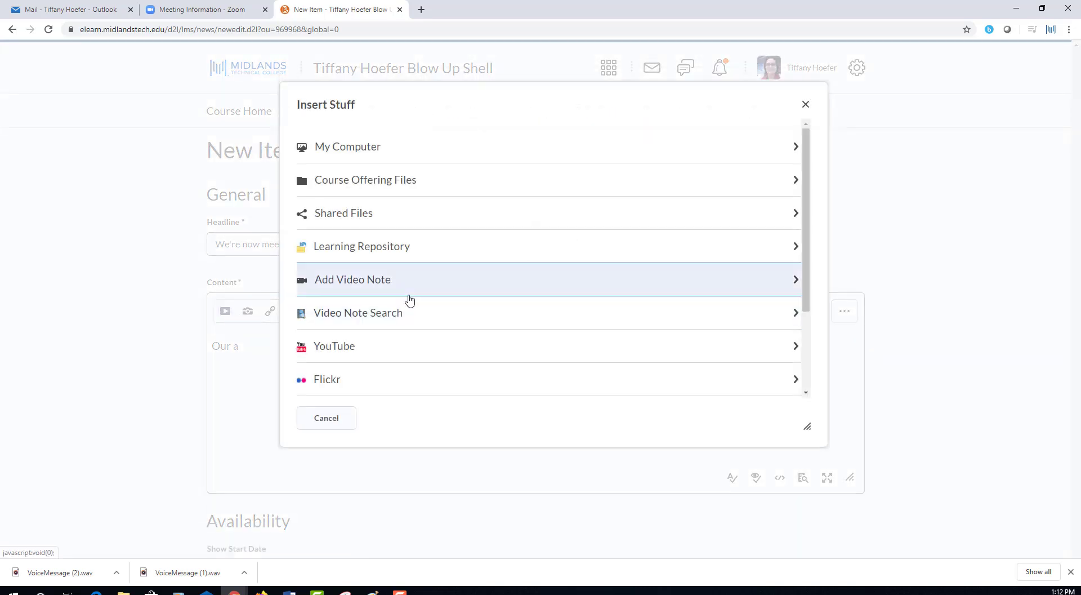
{"action": "scroll", "coordinate": [499, 281], "scroll_direction": "down", "scroll_amount": 2}
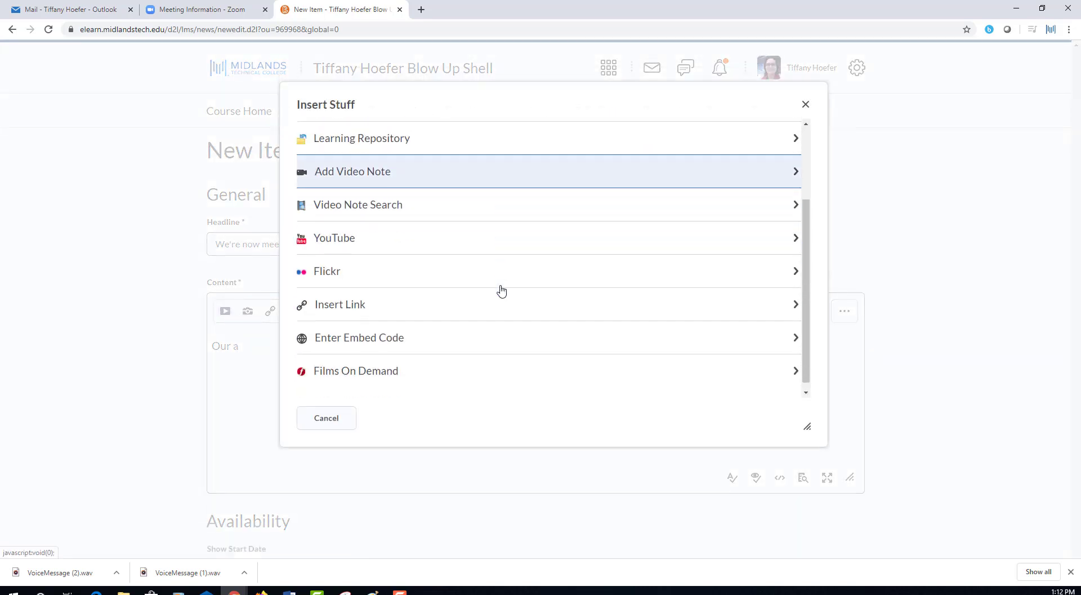
{"action": "left_click", "coordinate": [350, 298]}
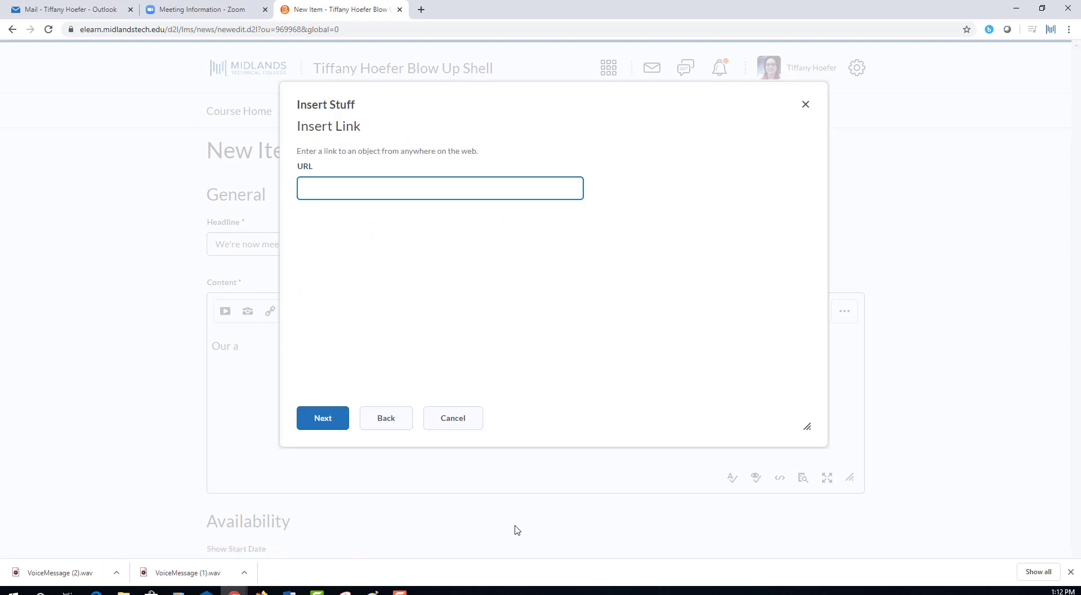
{"action": "key", "text": "ctrl+v"}
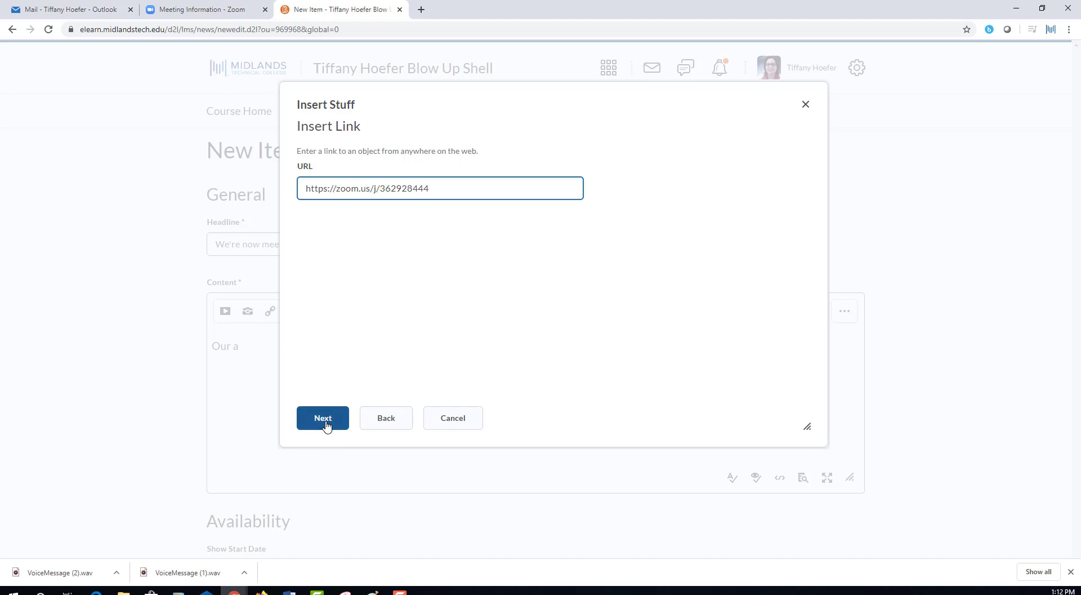
{"action": "left_click", "coordinate": [325, 423]}
{"action": "left_click", "coordinate": [302, 225]}
{"action": "type", "text": "Classroom link"}
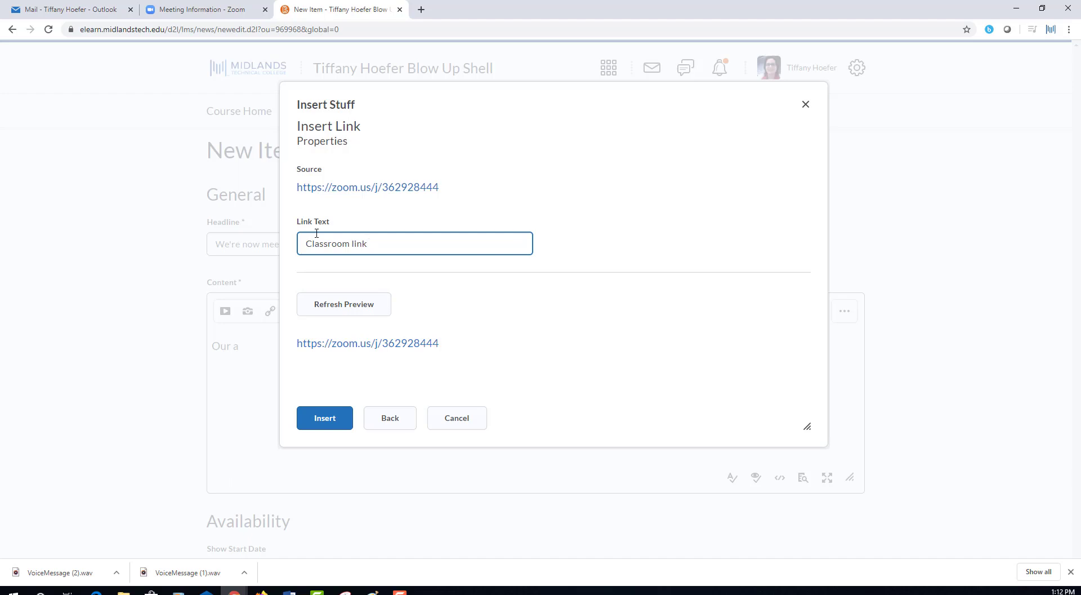
{"action": "type", "text": "/meeting space3"}
{"action": "left_click", "coordinate": [317, 420]}
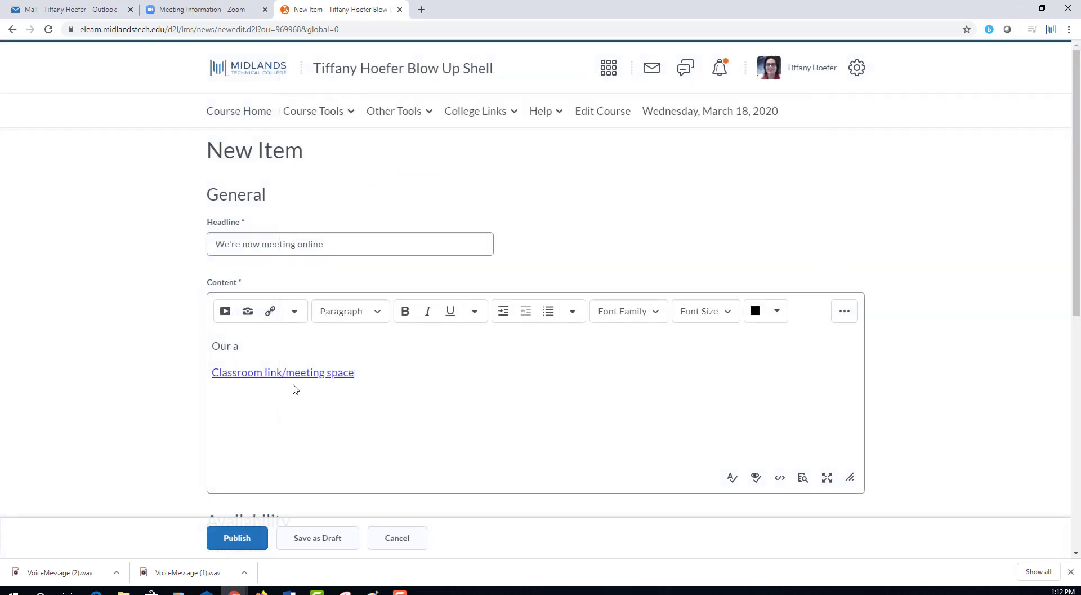
Publish the 'We're now meeting online' news item and return to Course Home.
{"action": "left_click", "coordinate": [235, 536]}
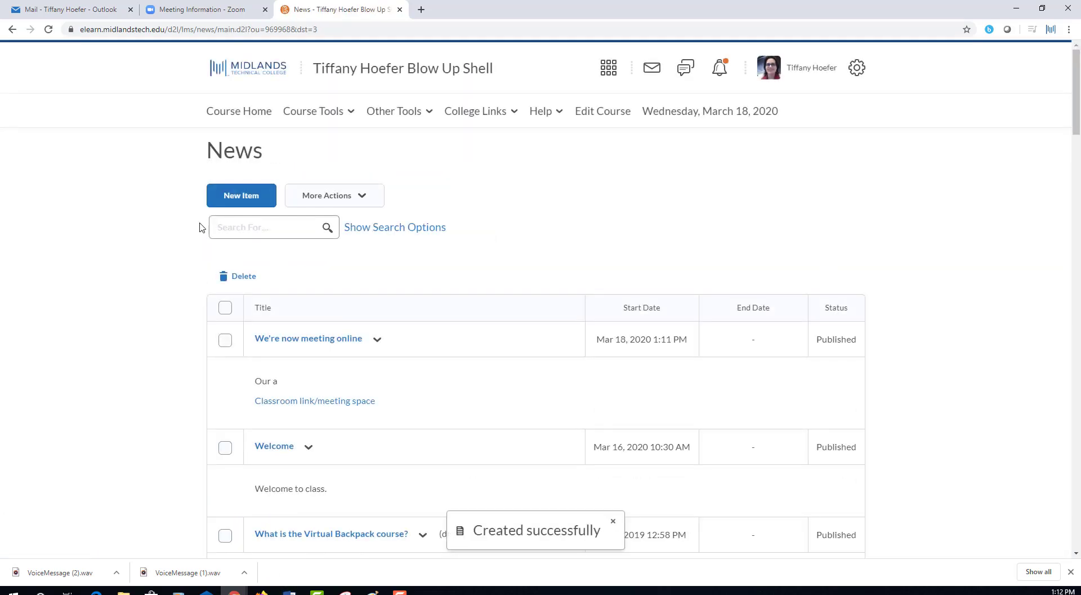
{"action": "left_click", "coordinate": [265, 113]}
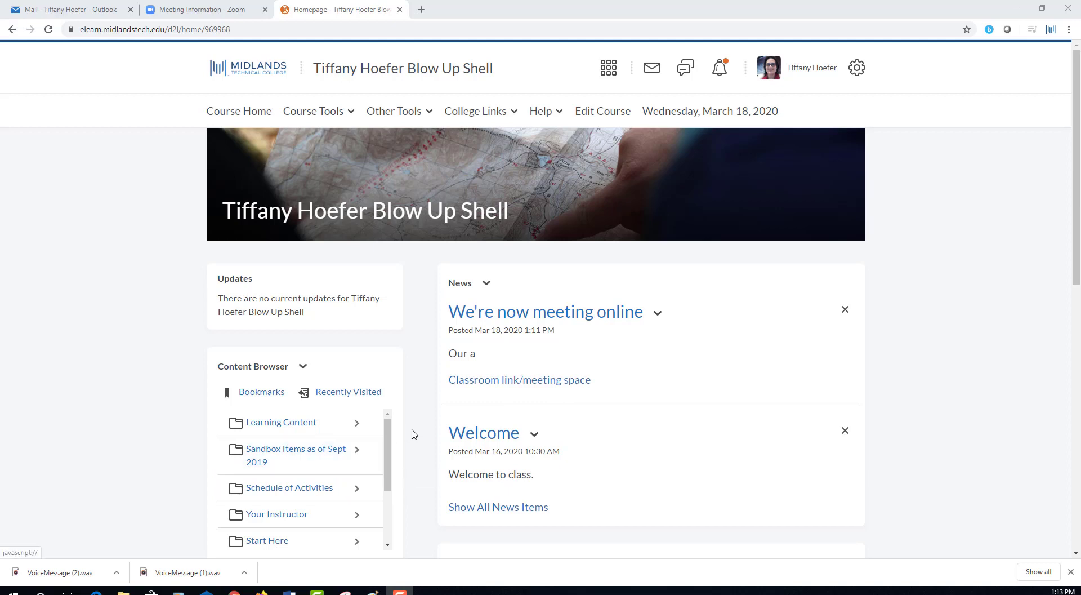
Go to the course's Content area.
{"action": "left_click", "coordinate": [317, 114]}
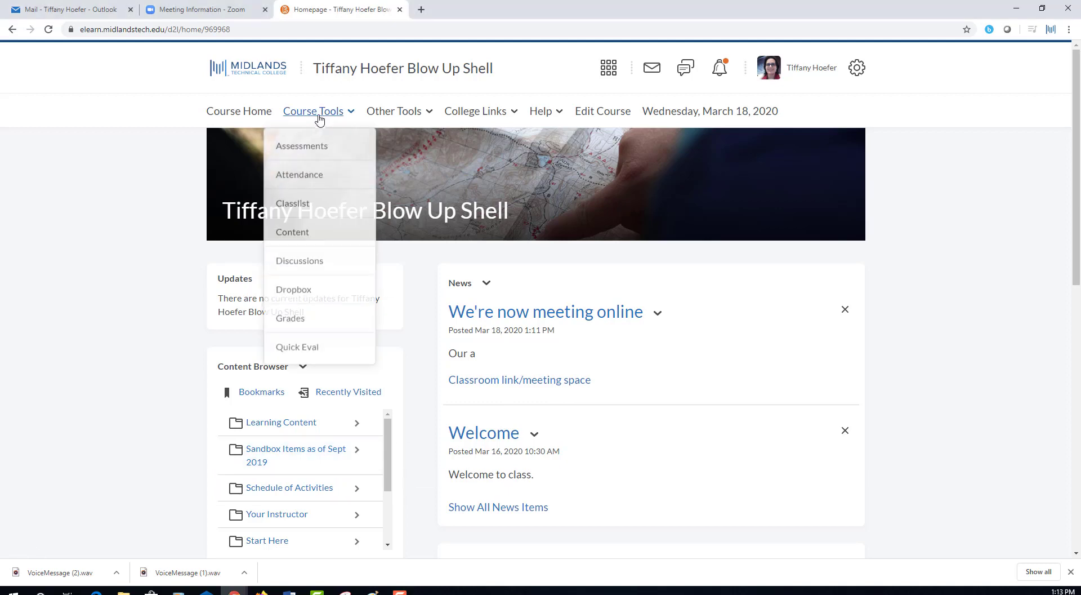
{"action": "left_click", "coordinate": [319, 244]}
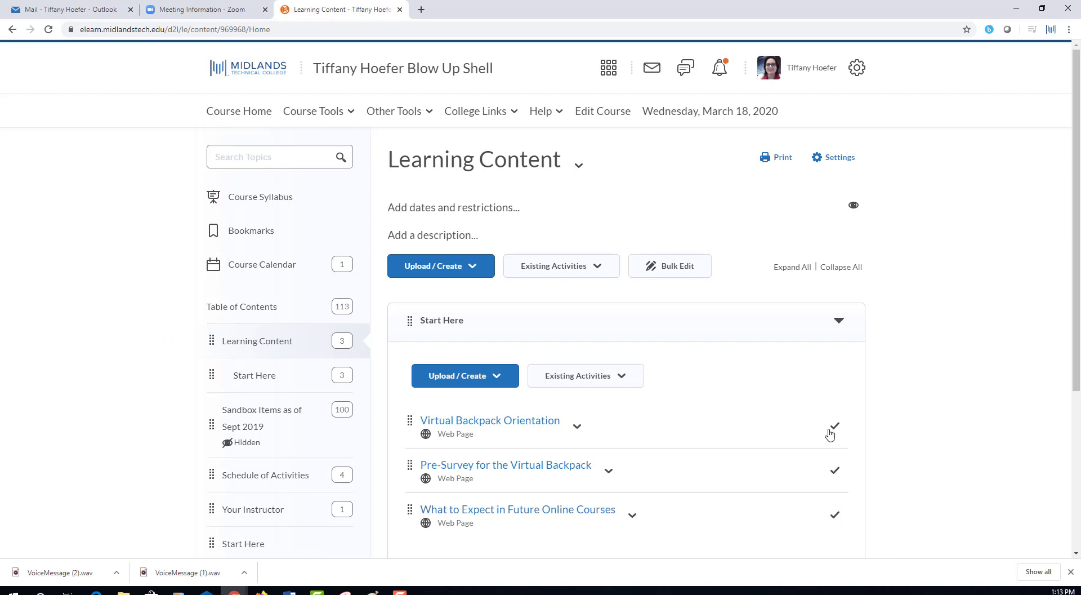
{"action": "scroll", "coordinate": [828, 433], "scroll_direction": "down", "scroll_amount": 3}
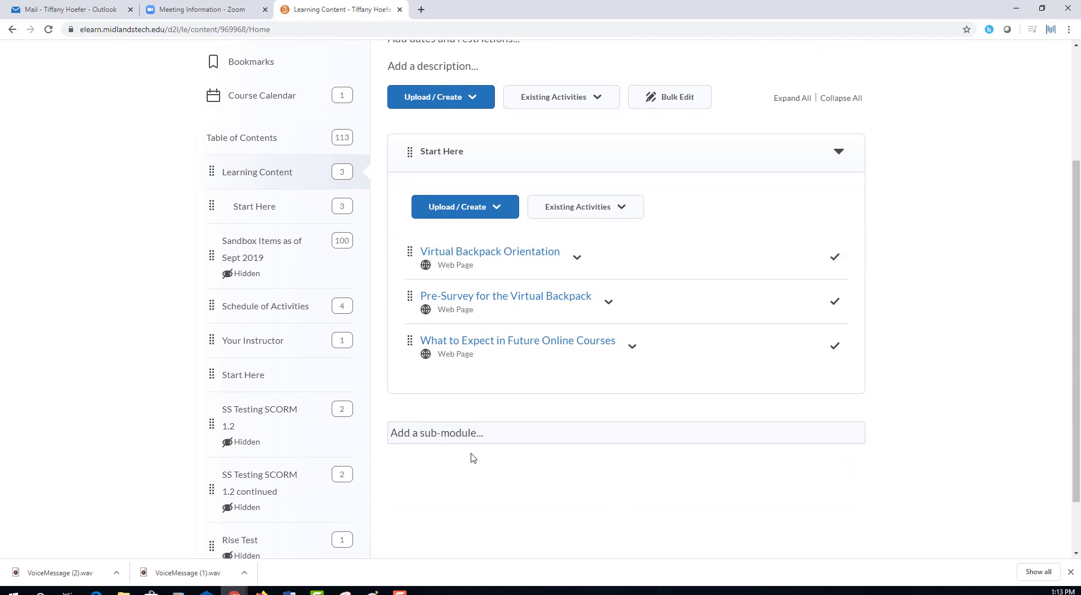
Create a 'Weekly class meeting' link whose URL is the pasted Zoom meeting address.
{"action": "left_click", "coordinate": [457, 103]}
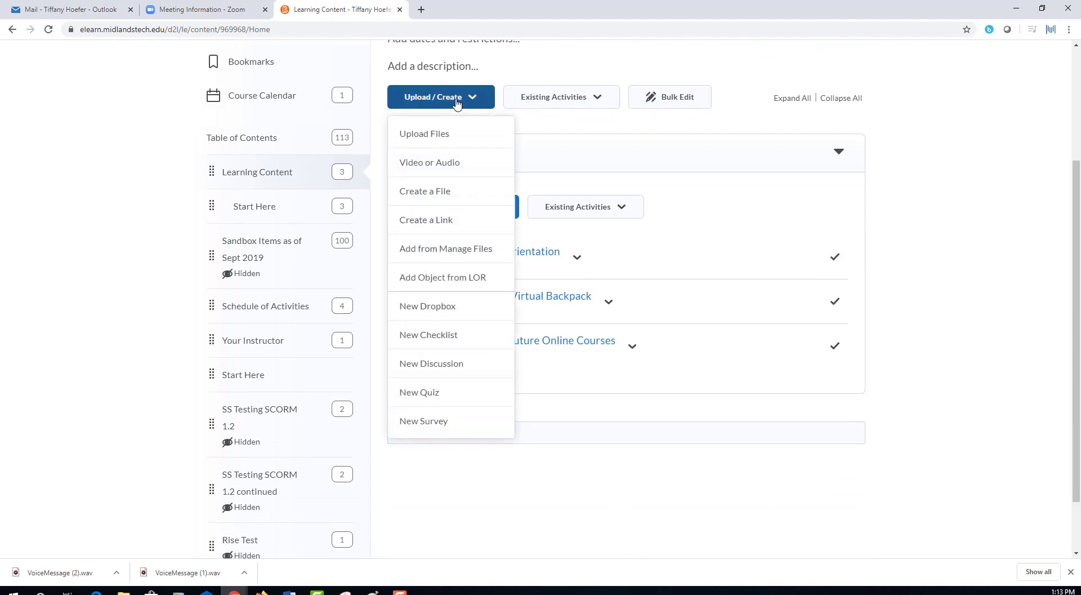
{"action": "left_click", "coordinate": [442, 221]}
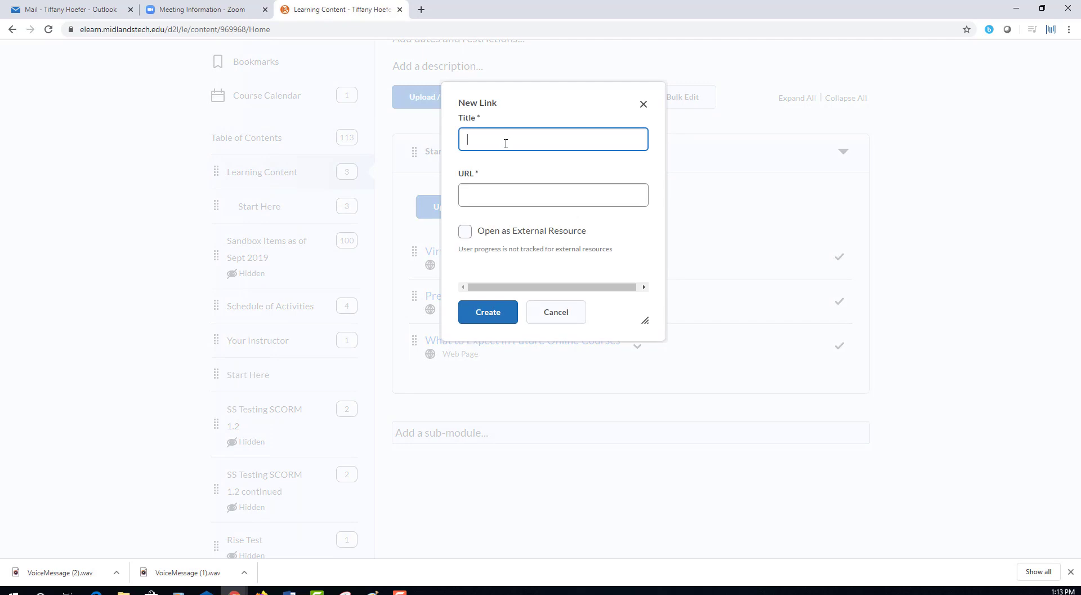
{"action": "type", "text": "Weekly class meeting"}
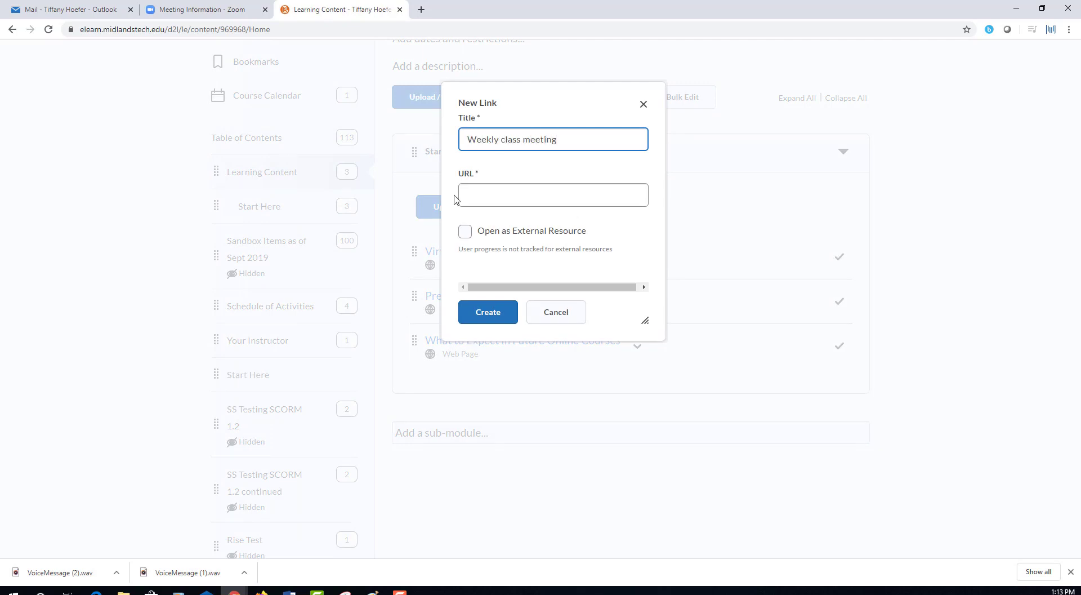
{"action": "left_click", "coordinate": [476, 198]}
{"action": "type", "text": "https://zoom.us/j/362928444"}
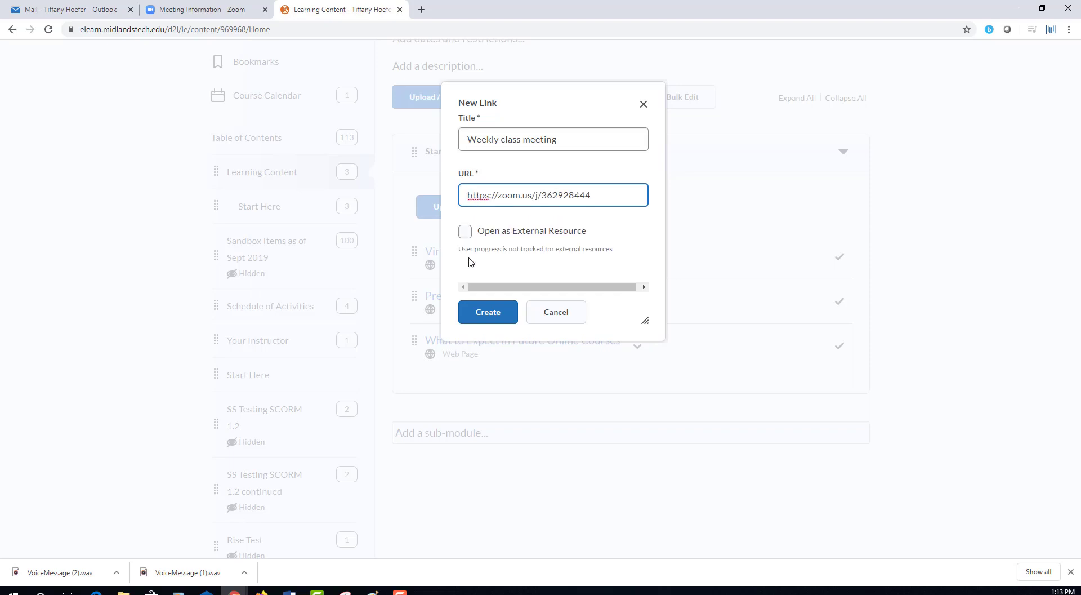
{"action": "left_click", "coordinate": [472, 311]}
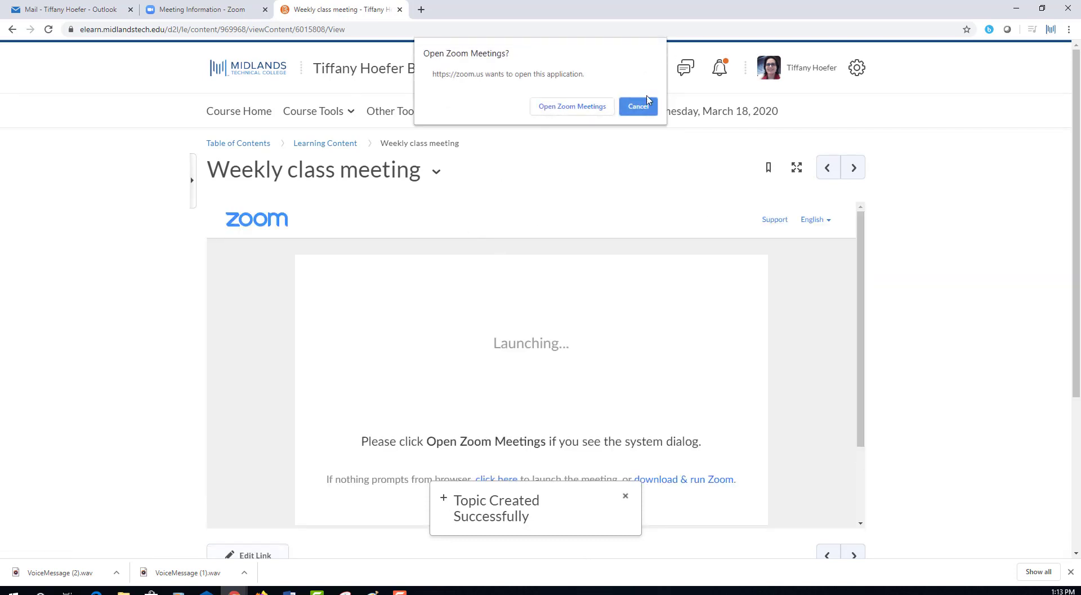
Open the Weekly class meeting link in Zoom Meetings, then return to Learning Content.
{"action": "left_click", "coordinate": [638, 106]}
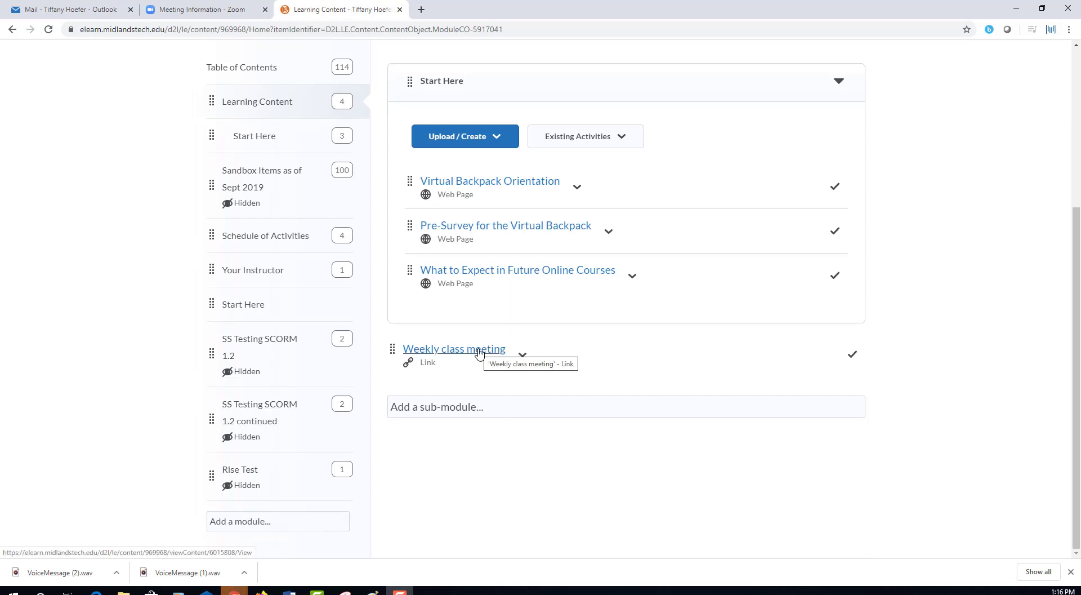
{"action": "left_click", "coordinate": [479, 354]}
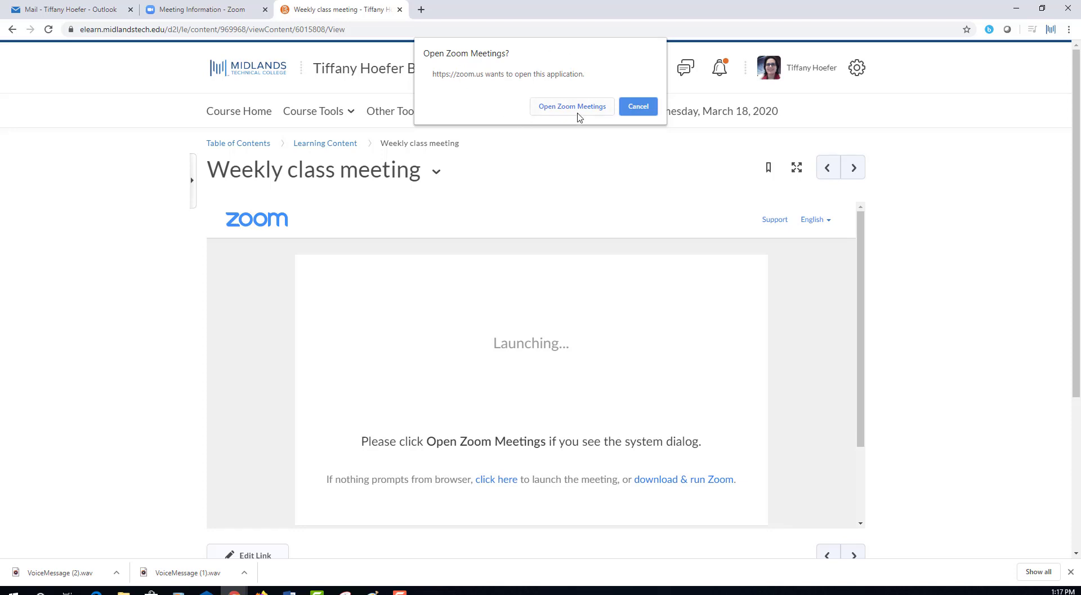
{"action": "left_click", "coordinate": [579, 112]}
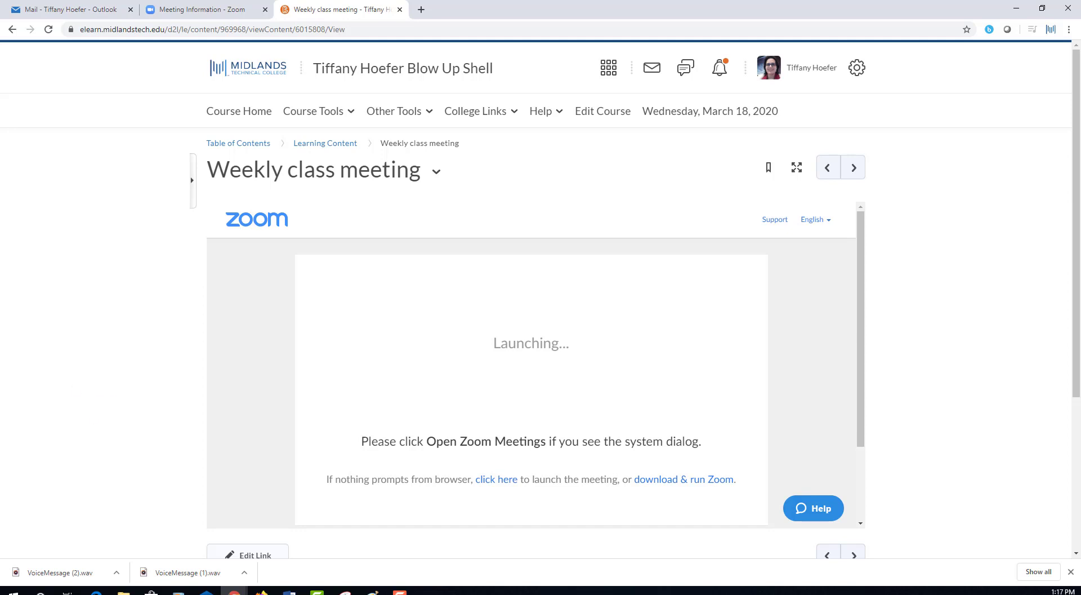
{"action": "key", "text": "alt+Left"}
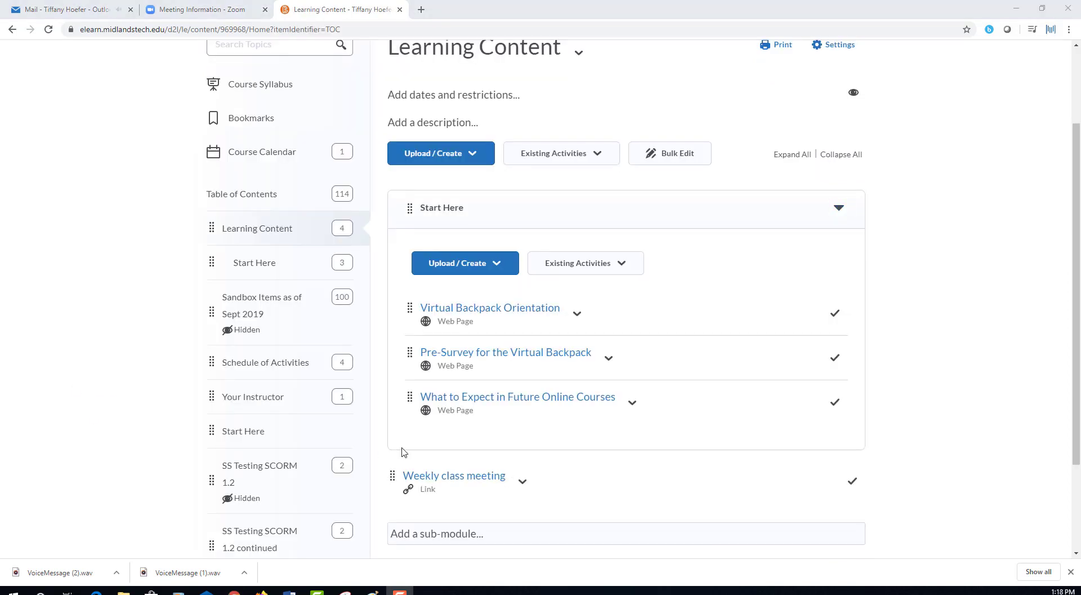
Create a new content file titled 'Link to Class meetings'.
{"action": "left_click", "coordinate": [447, 158]}
{"action": "left_click", "coordinate": [446, 159]}
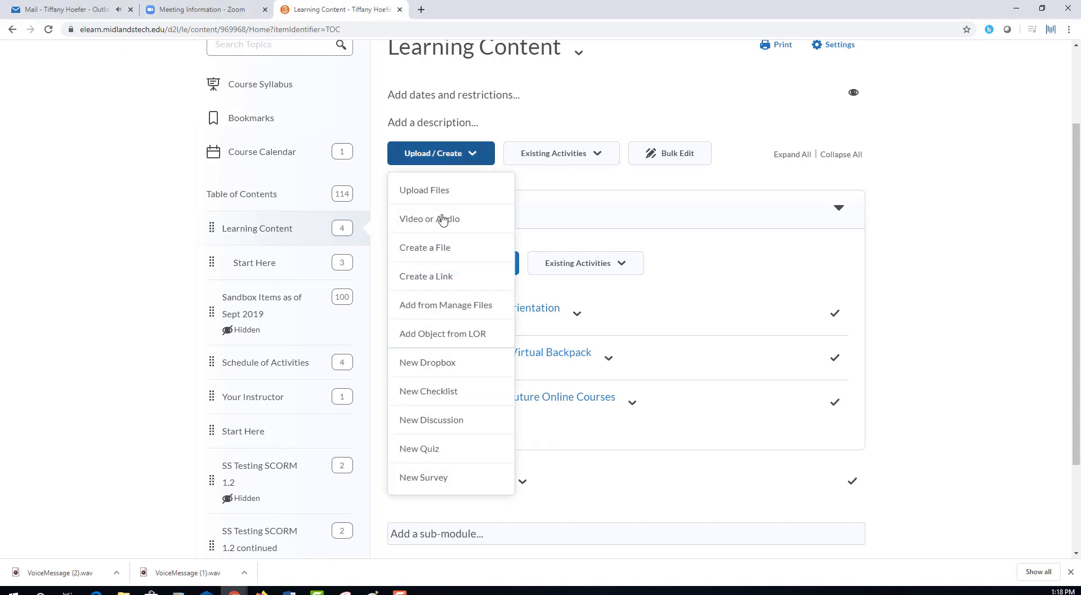
{"action": "left_click", "coordinate": [437, 255]}
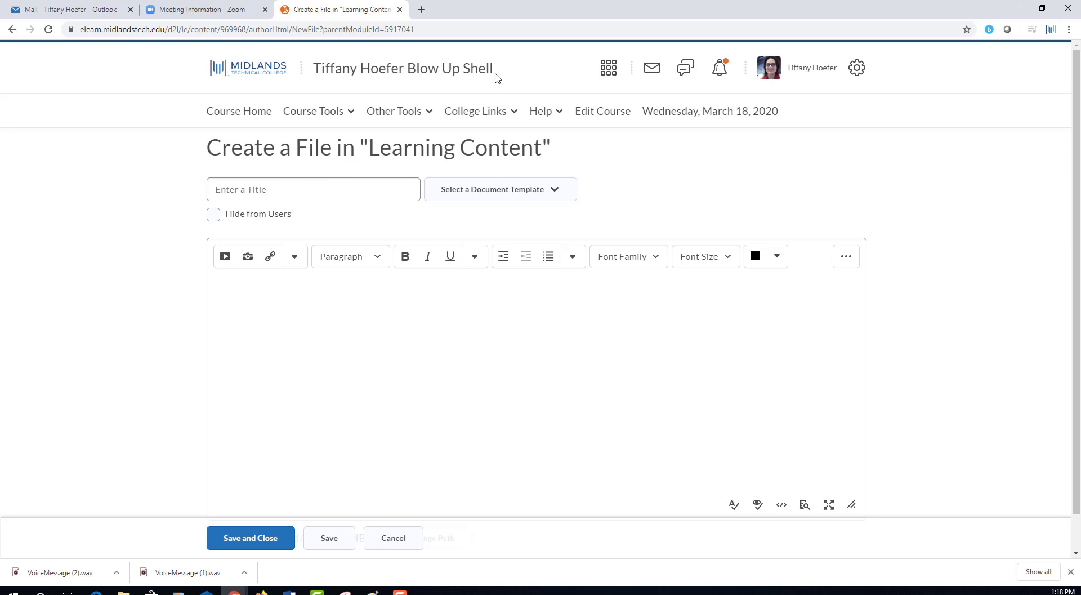
{"action": "left_click", "coordinate": [307, 188]}
{"action": "type", "text": "Weekly"}
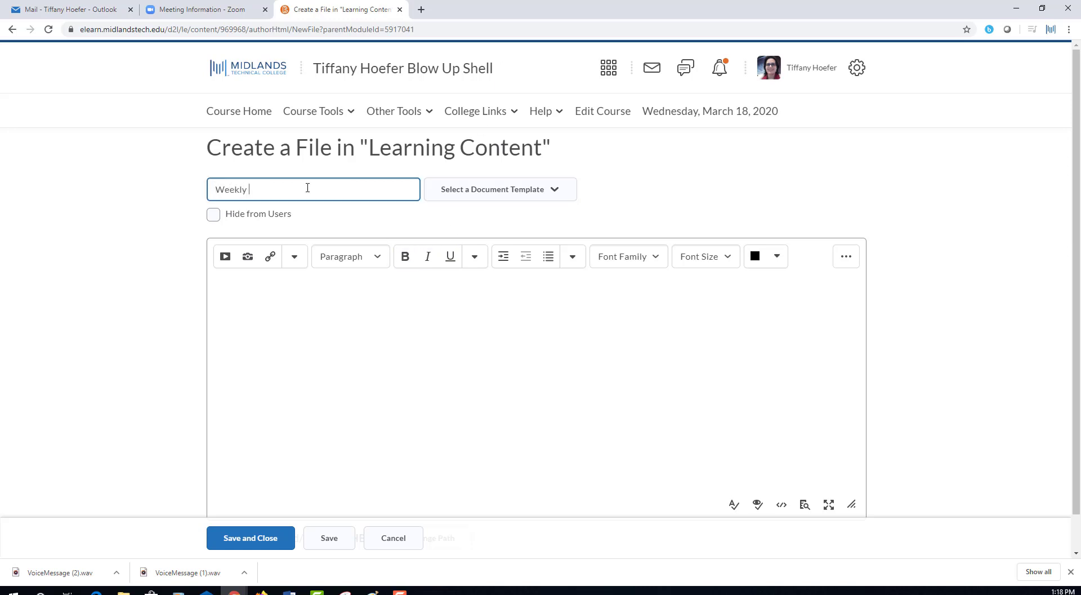
{"action": "key", "text": "BackSpace"}
{"action": "key", "text": "BackSpace"}
{"action": "key", "text": "BackSpace"}
{"action": "key", "text": "BackSpace"}
{"action": "key", "text": "BackSpace"}
{"action": "key", "text": "BackSpace"}
{"action": "type", "text": "Link to Class meetings"}
Write 'Link to class meeting' as the page body text.
{"action": "left_click", "coordinate": [304, 331]}
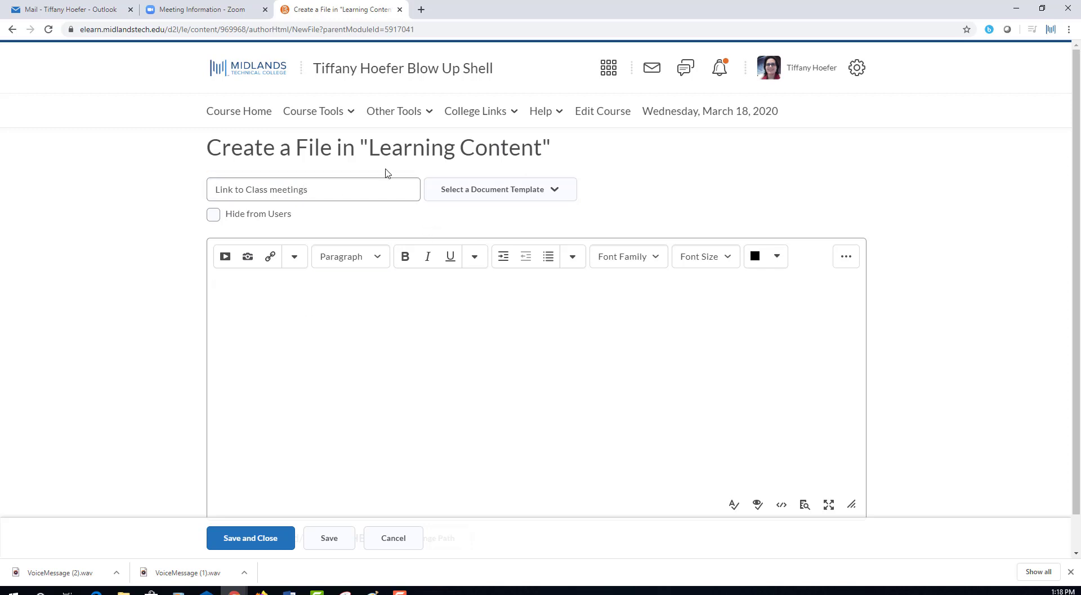
{"action": "left_click", "coordinate": [474, 197]}
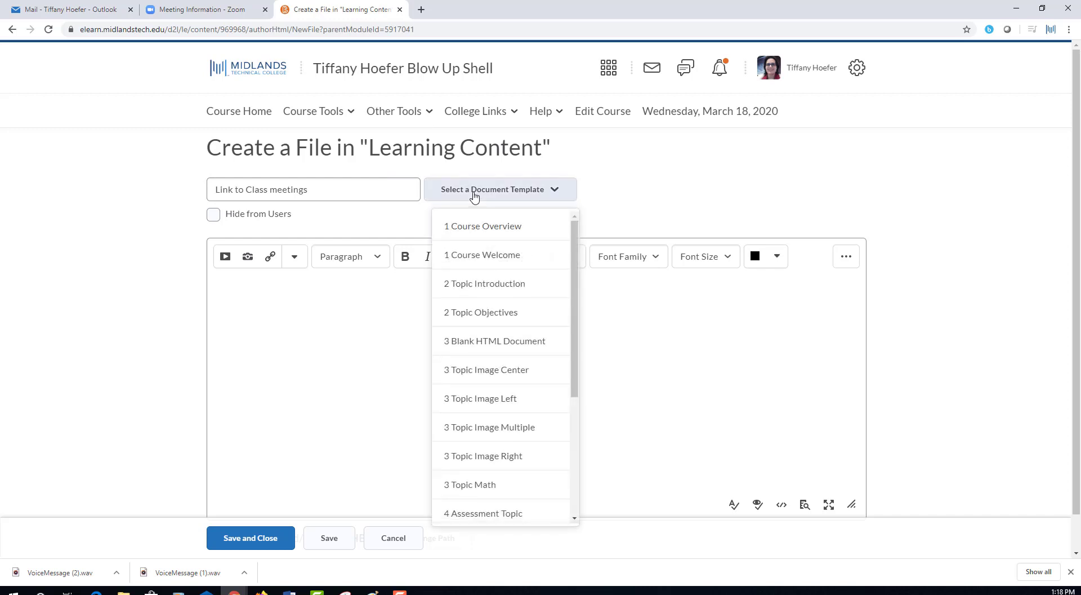
{"action": "left_click", "coordinate": [474, 197]}
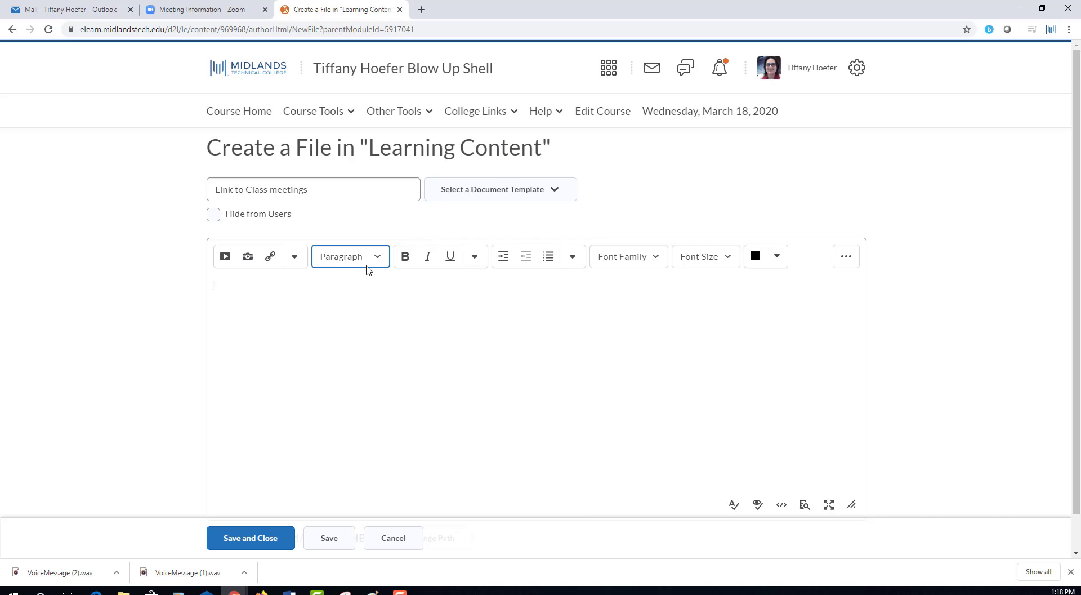
{"action": "type", "text": "Link to class meeting:"}
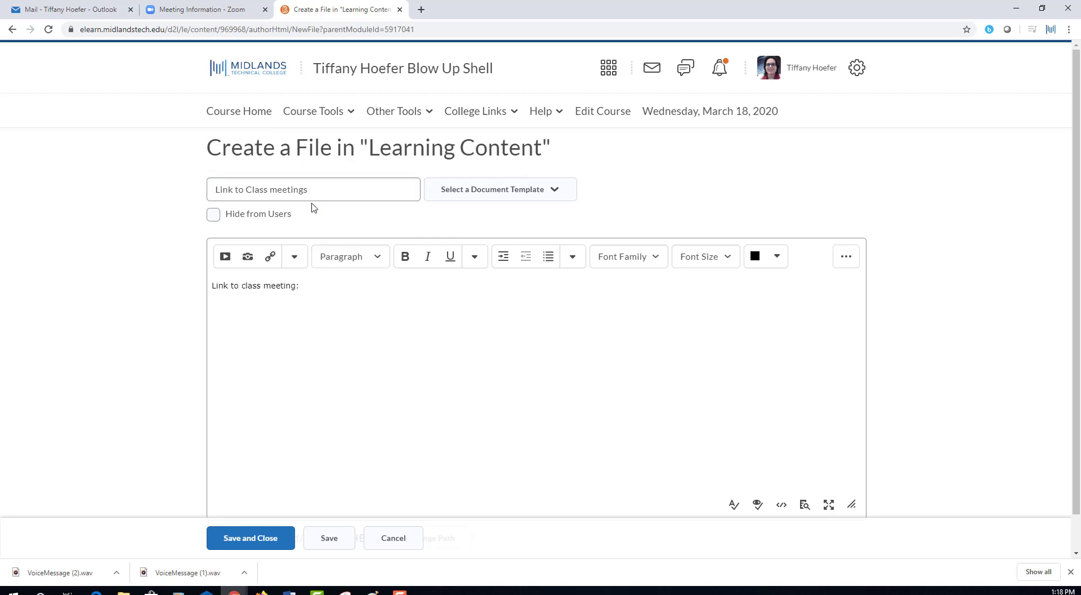
Insert a hyperlink to the pasted Zoom URL with link text 'Link to Meeting'.
{"action": "left_click", "coordinate": [226, 257]}
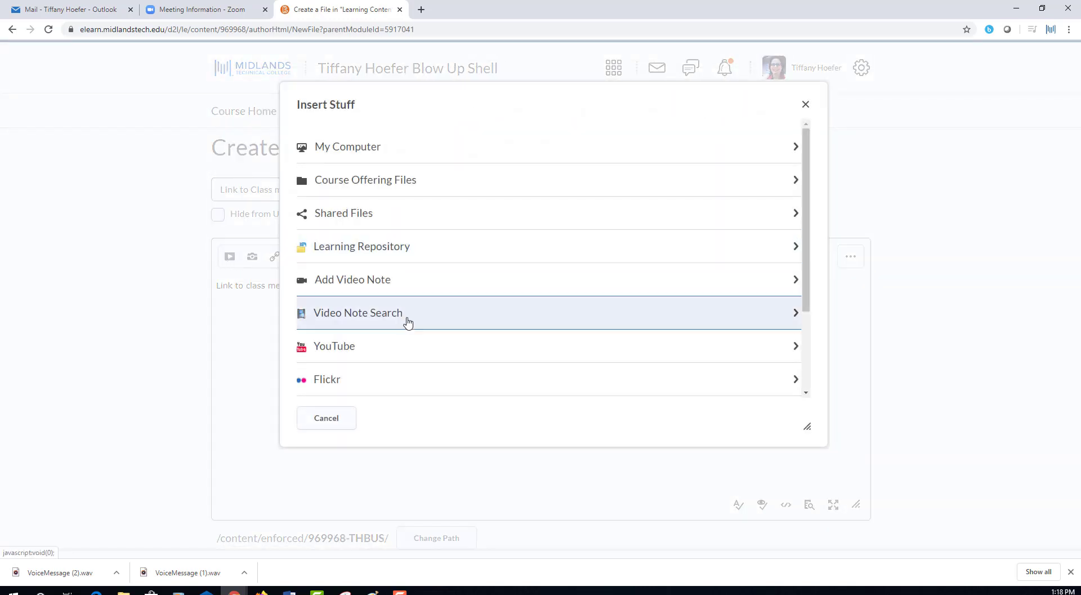
{"action": "scroll", "coordinate": [408, 321], "scroll_direction": "down", "scroll_amount": 3}
{"action": "left_click", "coordinate": [379, 299]}
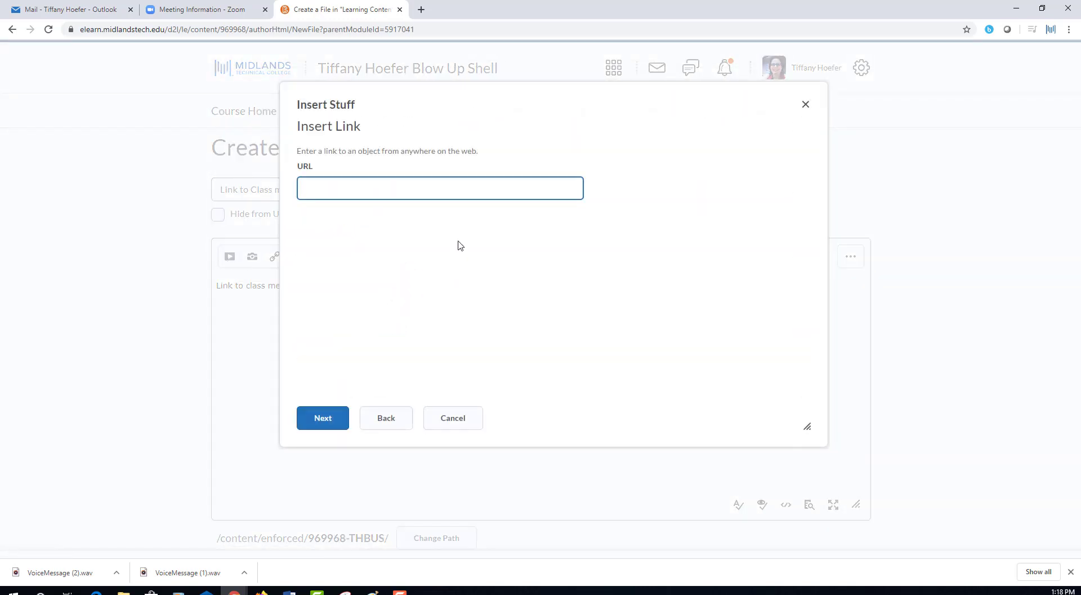
{"action": "type", "text": "https://zoom.us/j/362928444"}
{"action": "left_click", "coordinate": [330, 417]}
{"action": "left_click", "coordinate": [347, 237]}
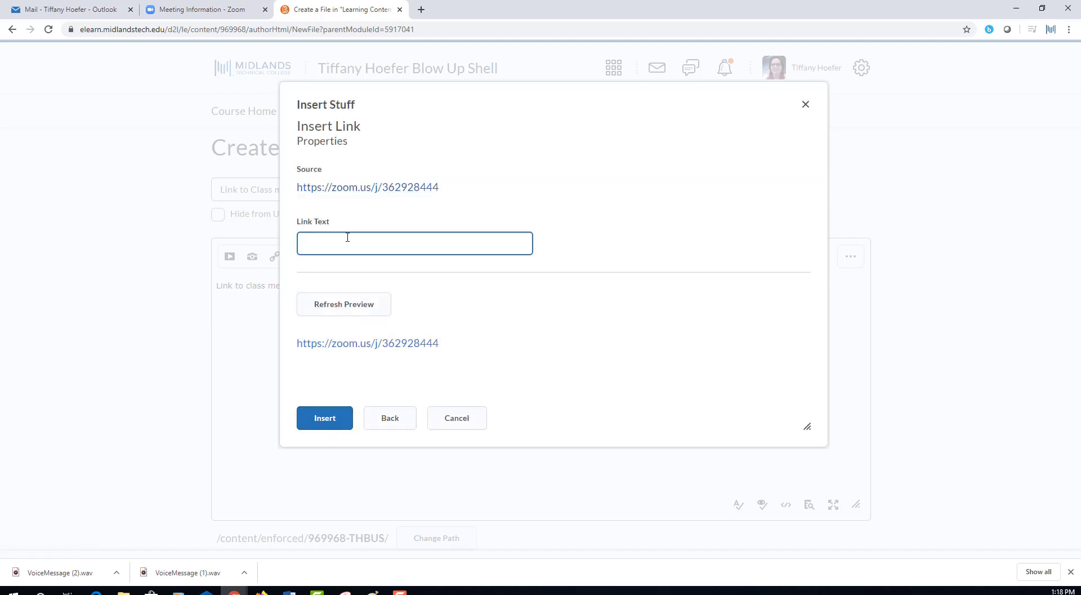
{"action": "type", "text": "Link to Meeting"}
{"action": "left_click", "coordinate": [345, 426]}
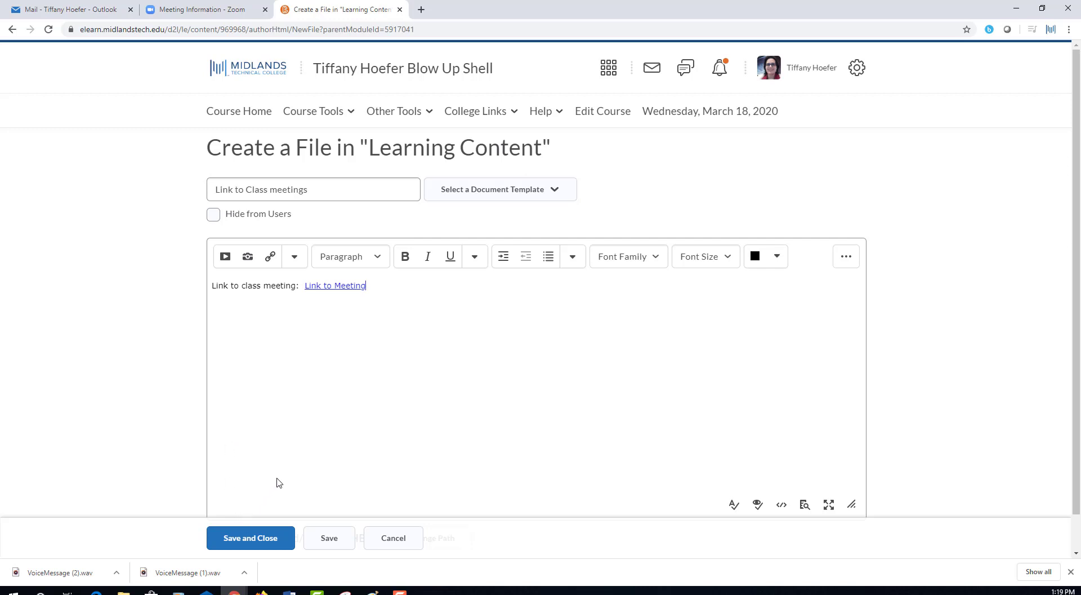
Save and close the page, then open 'Link to Class meetings' from Learning Content.
{"action": "left_click", "coordinate": [271, 540]}
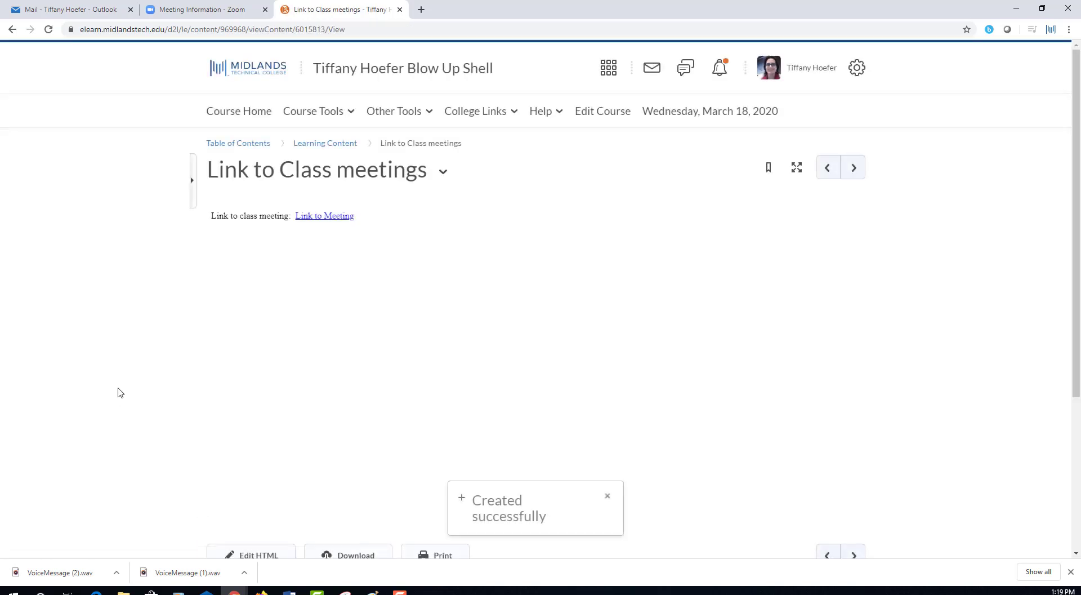
{"action": "left_click", "coordinate": [324, 143]}
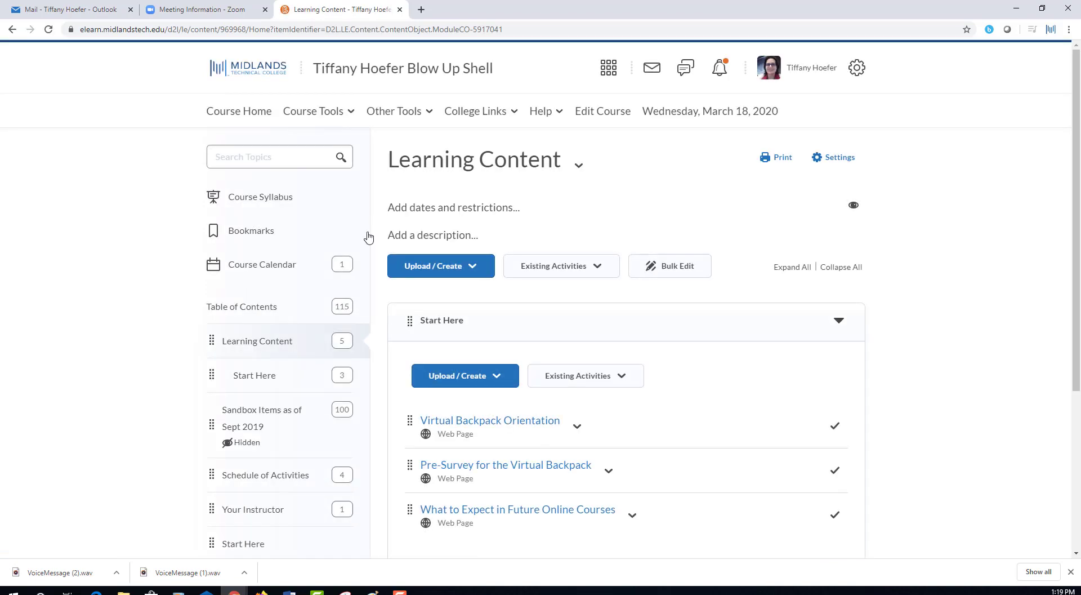
{"action": "scroll", "coordinate": [378, 252], "scroll_direction": "down", "scroll_amount": 4}
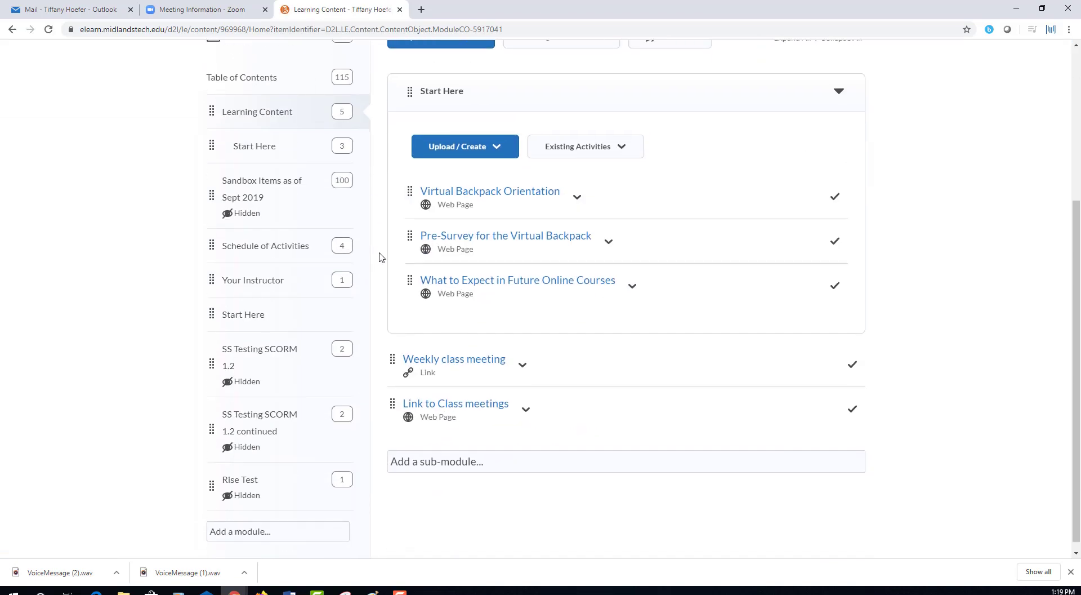
{"action": "left_click", "coordinate": [457, 401]}
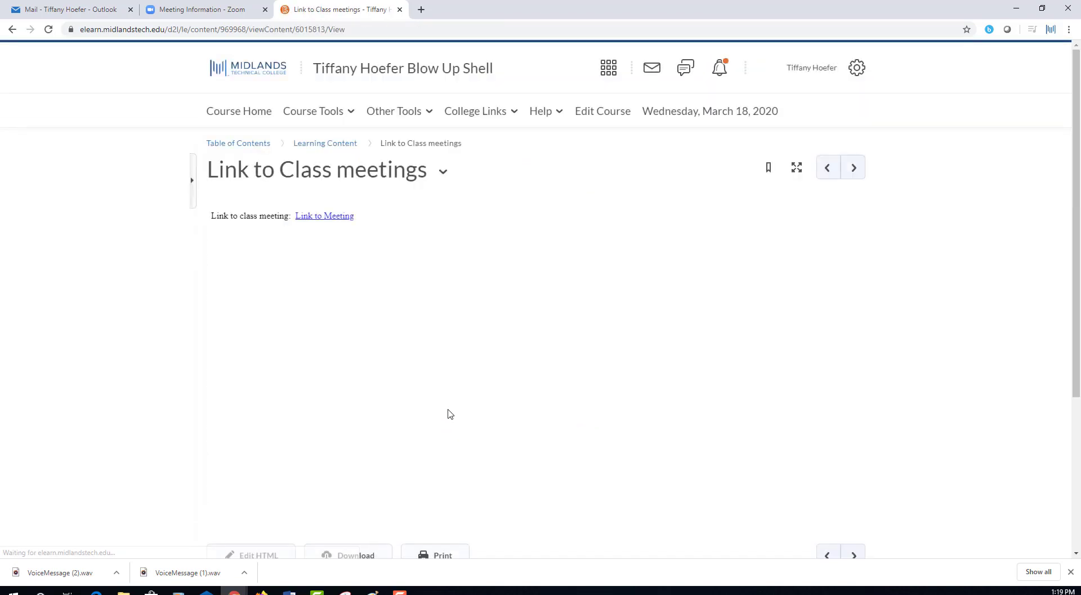